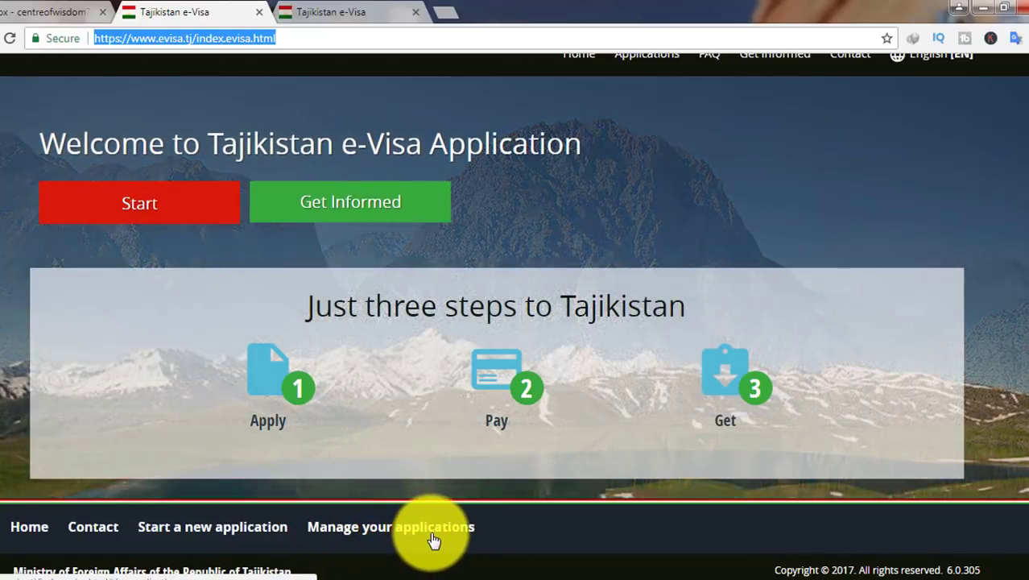
Start a new e-Visa application from the Tajikistan e-Visa home page.
scroll(434, 539, up, 1)
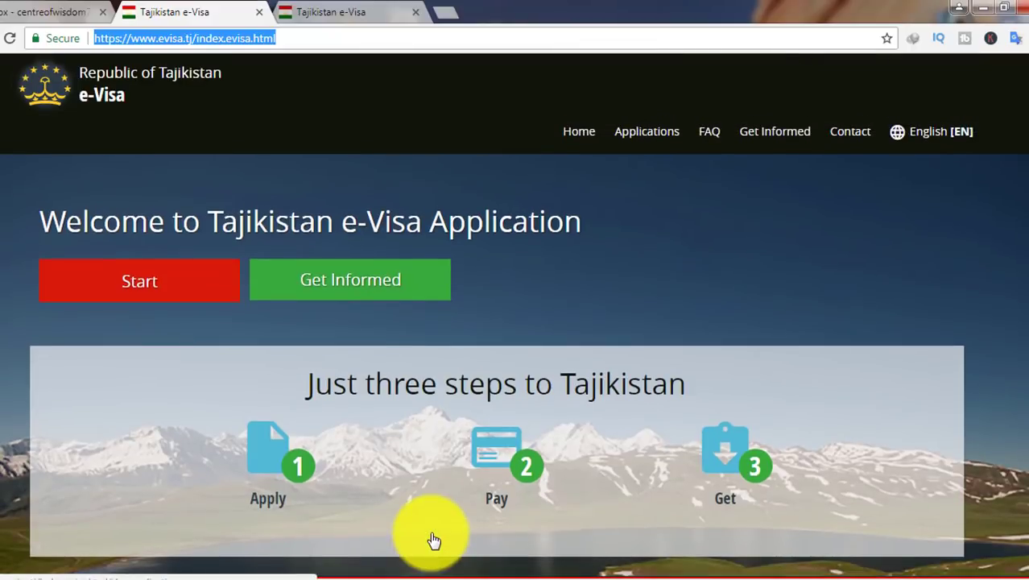
scroll(434, 539, down, 1)
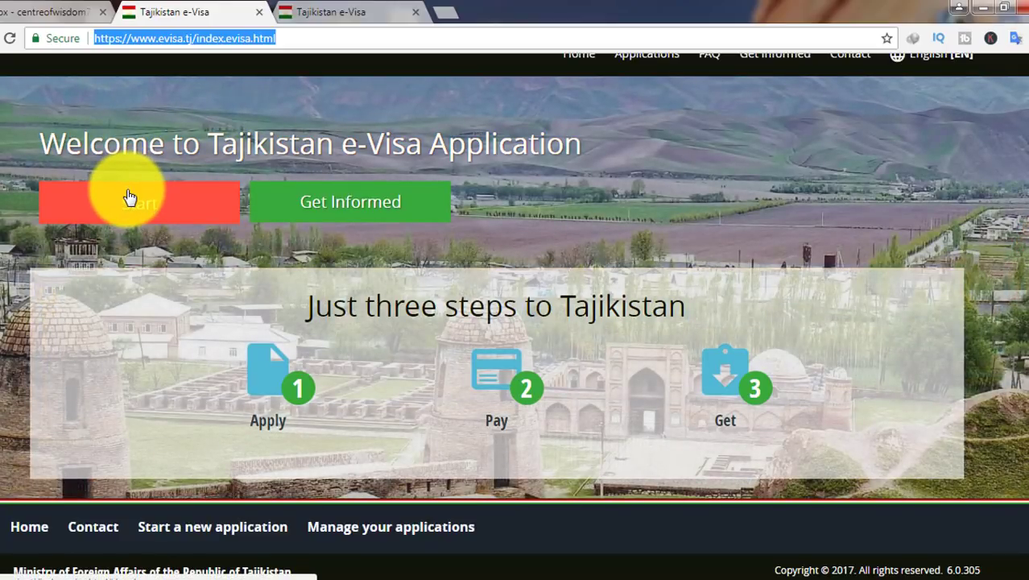
click(130, 198)
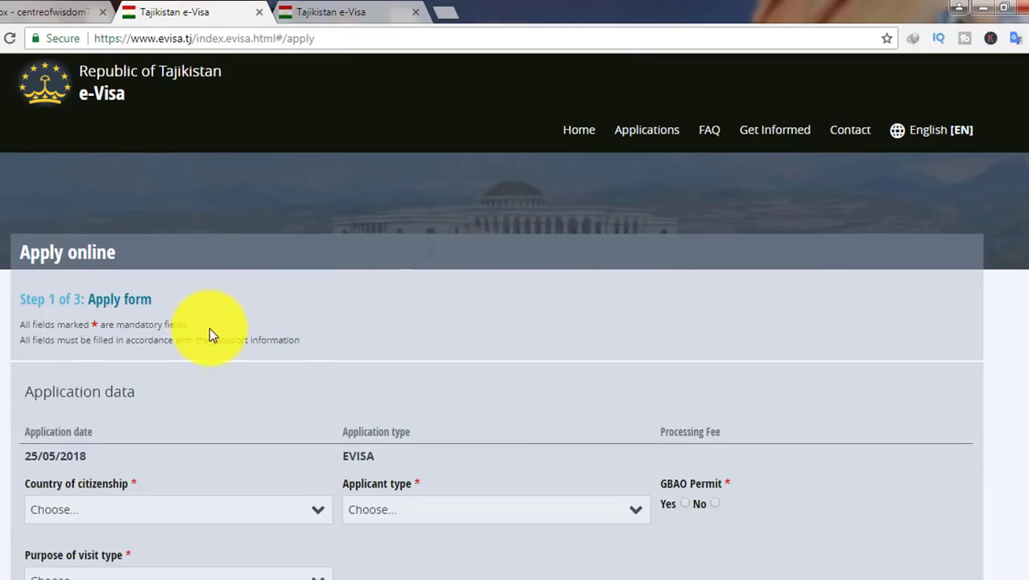
Look through the blank application form, including the passport data, permit data and validation sections.
scroll(209, 328, down, 1)
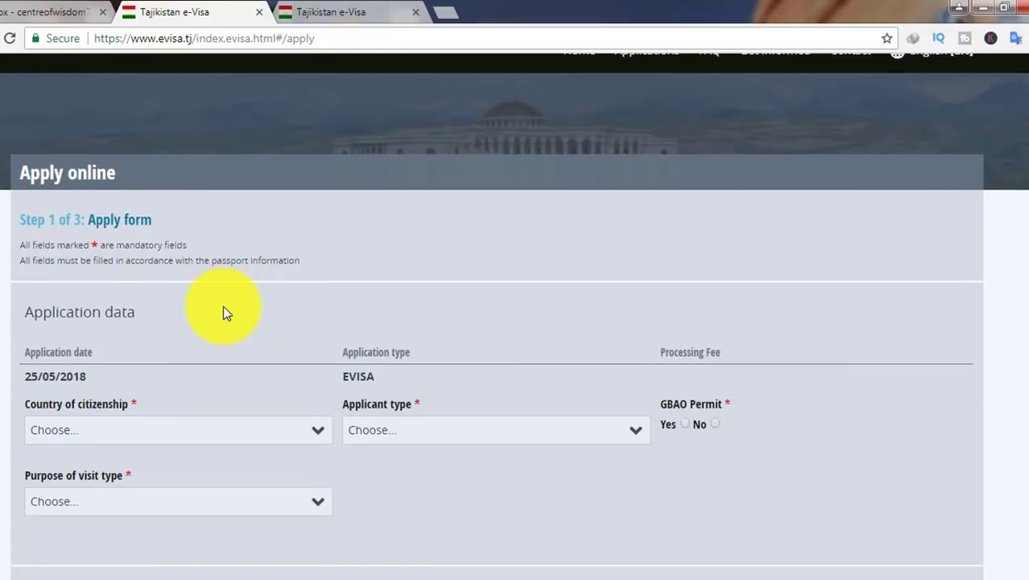
scroll(223, 305, down, 11)
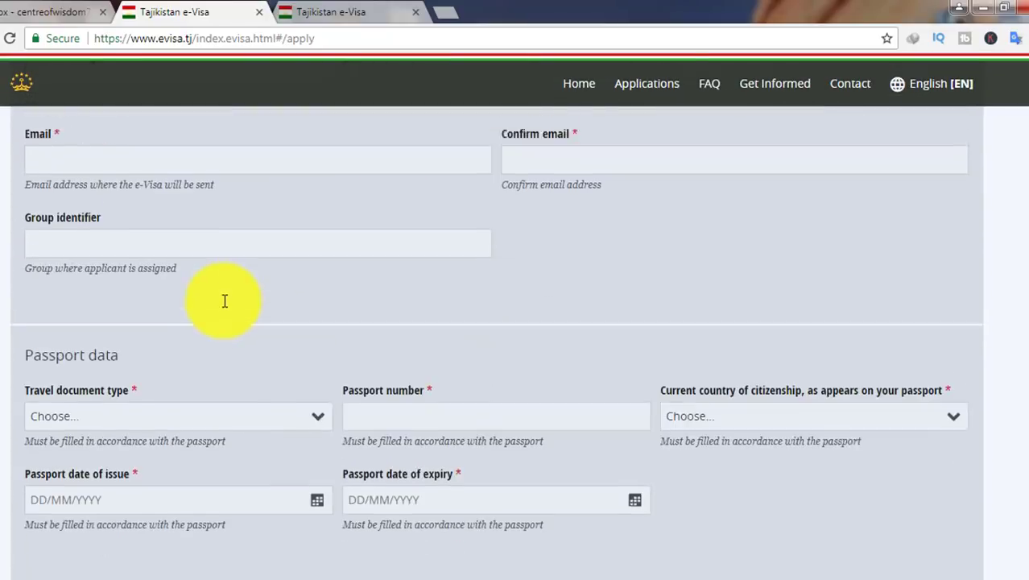
scroll(223, 300, down, 4)
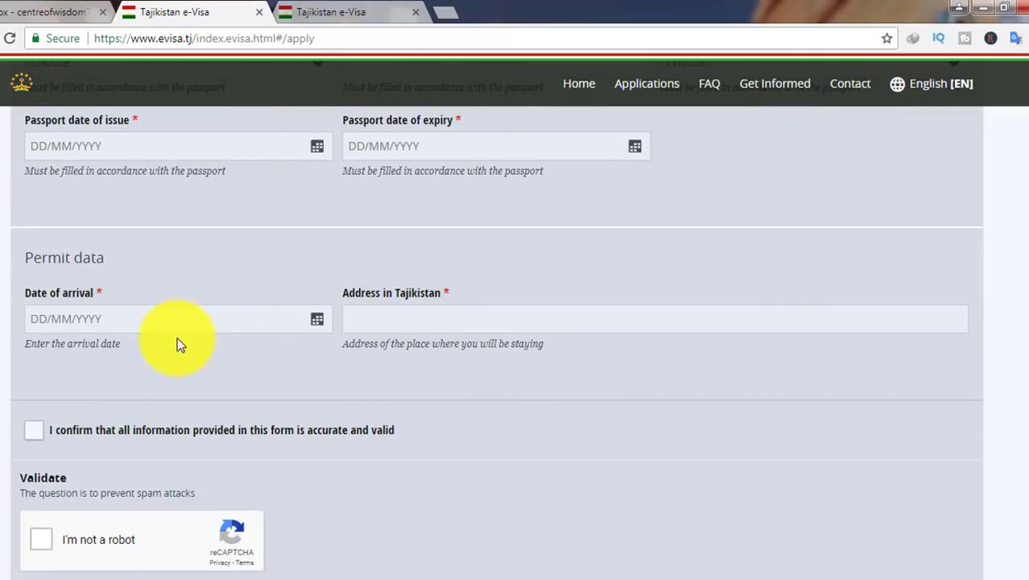
scroll(209, 335, down, 2)
scroll(209, 334, up, 4)
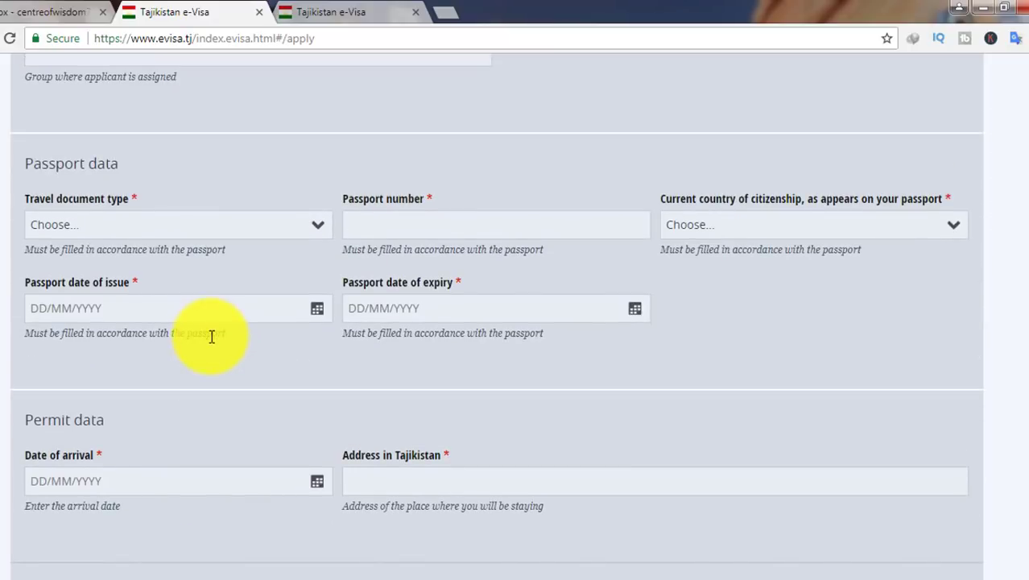
scroll(211, 337, up, 12)
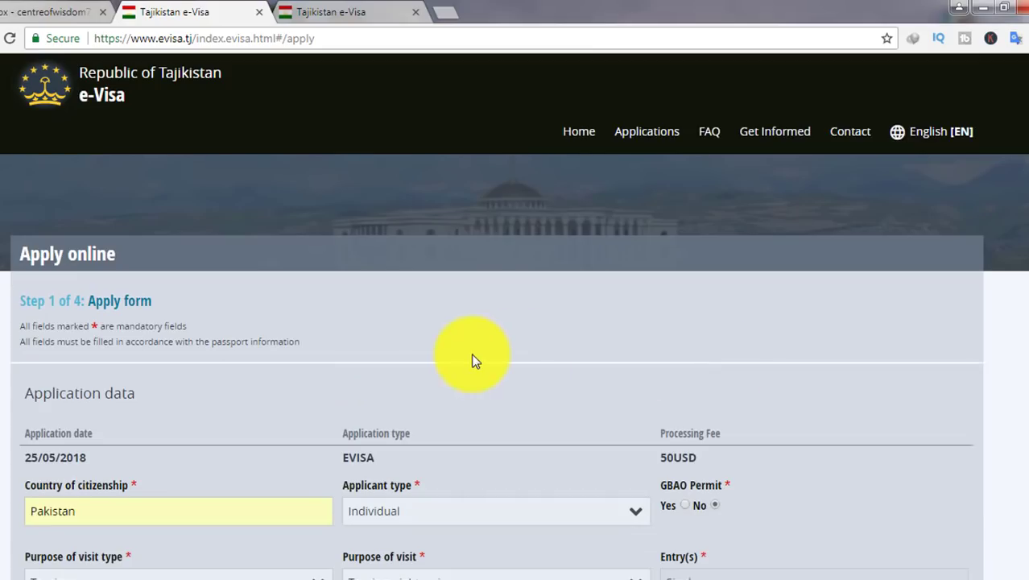
Review the country of citizenship and applicant type fields in the application data section.
scroll(475, 359, down, 1)
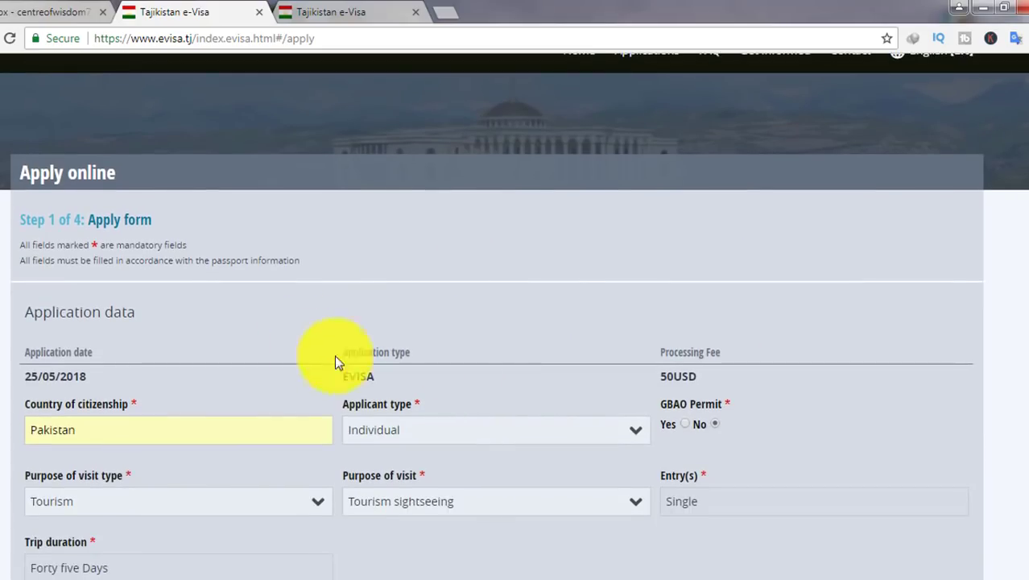
scroll(503, 312, down, 1)
scroll(502, 313, down, 1)
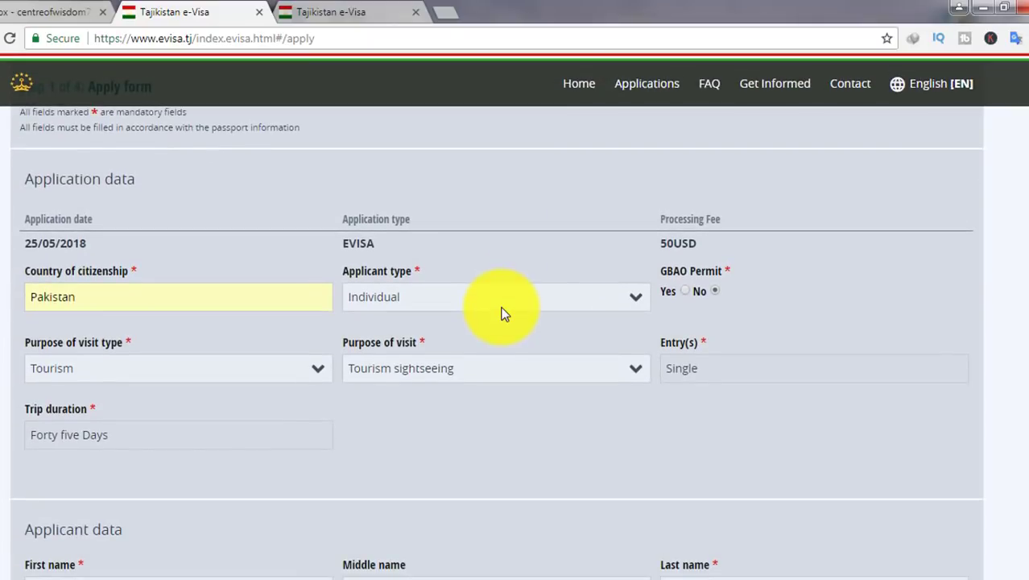
click(60, 311)
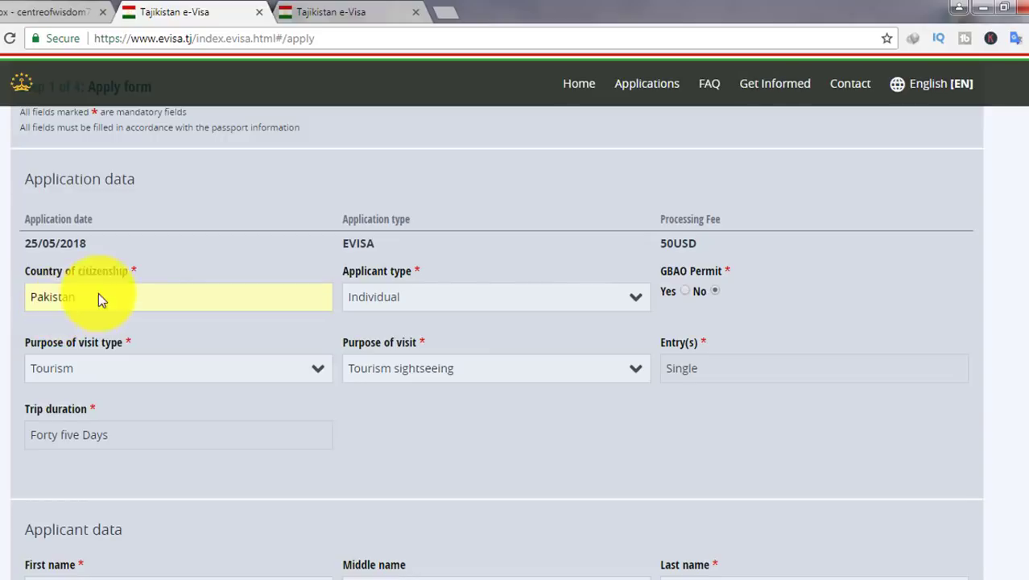
click(374, 286)
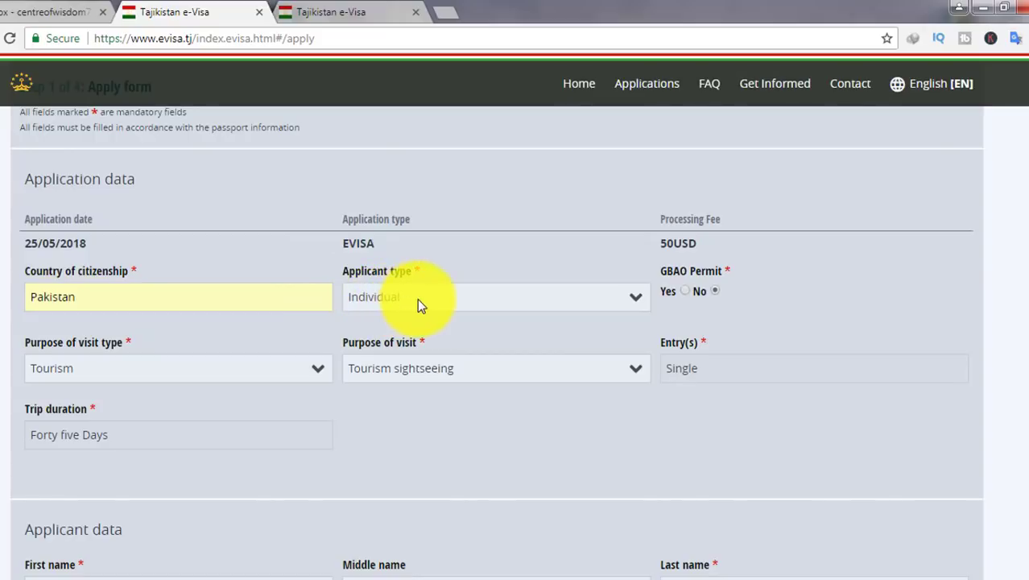
Compare the processing fee with the GBAO Permit set to Yes and to No, leaving it at No.
click(685, 291)
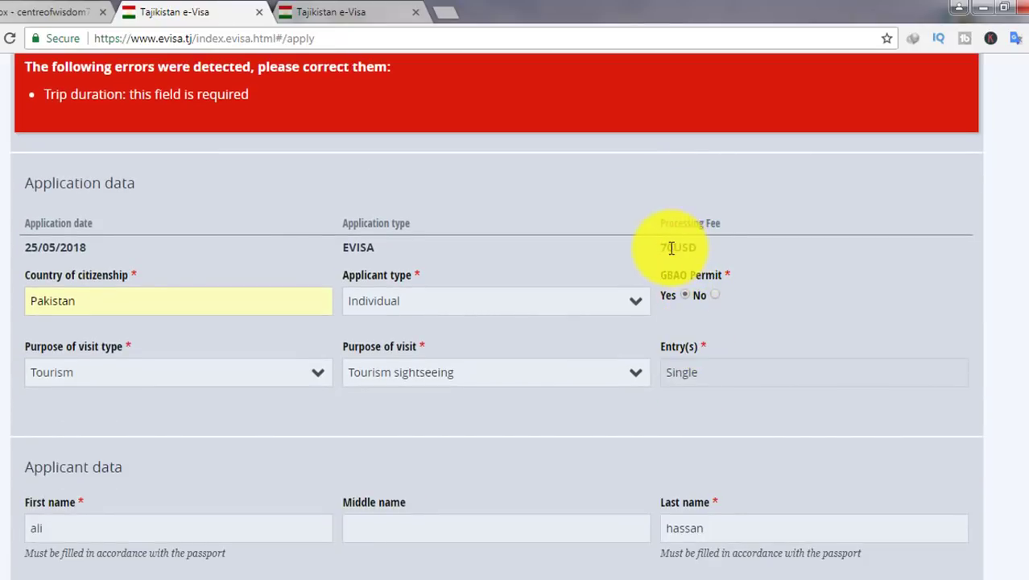
double_click(671, 247)
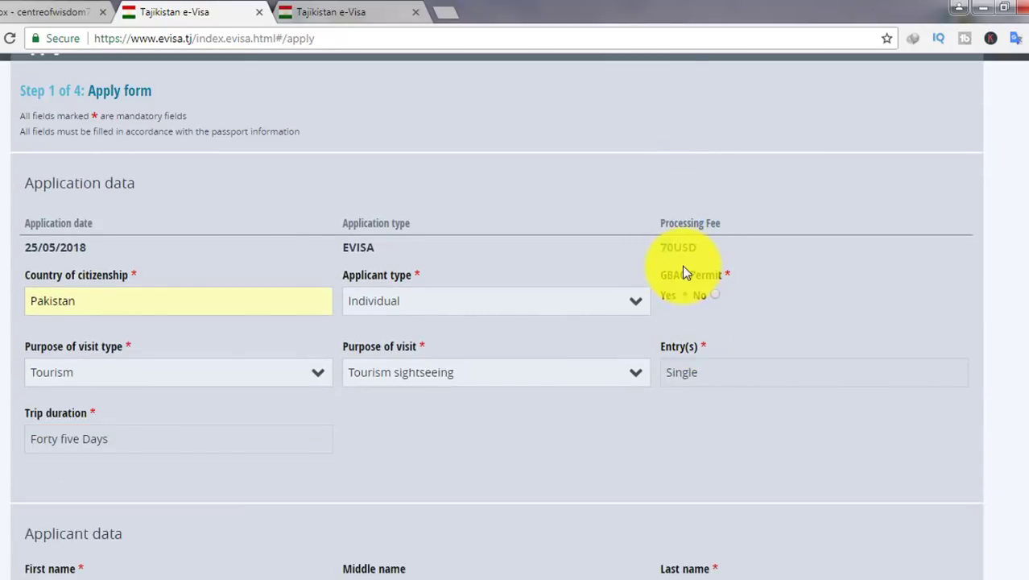
click(717, 298)
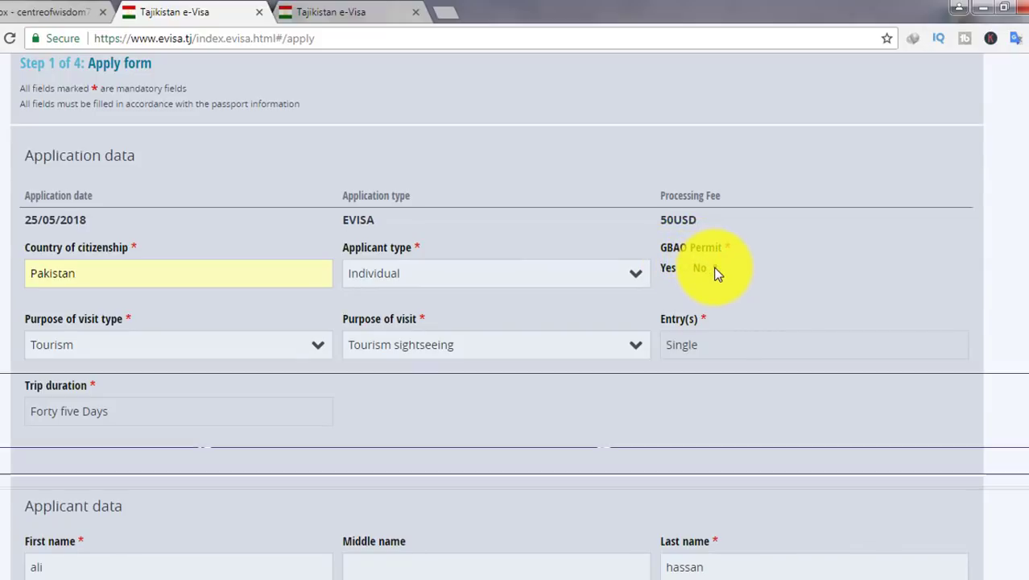
drag(662, 221, 735, 226)
click(735, 226)
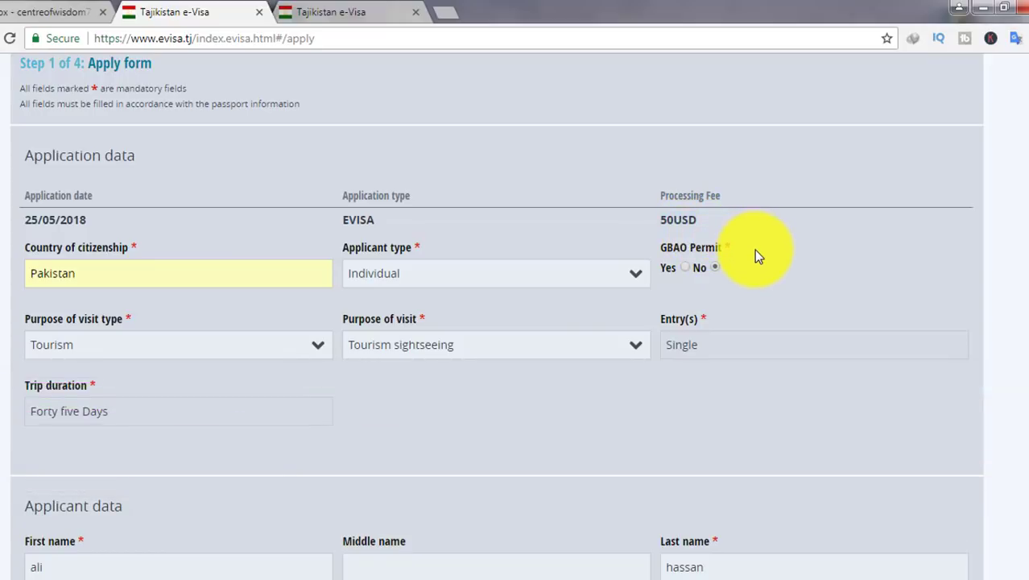
double_click(698, 224)
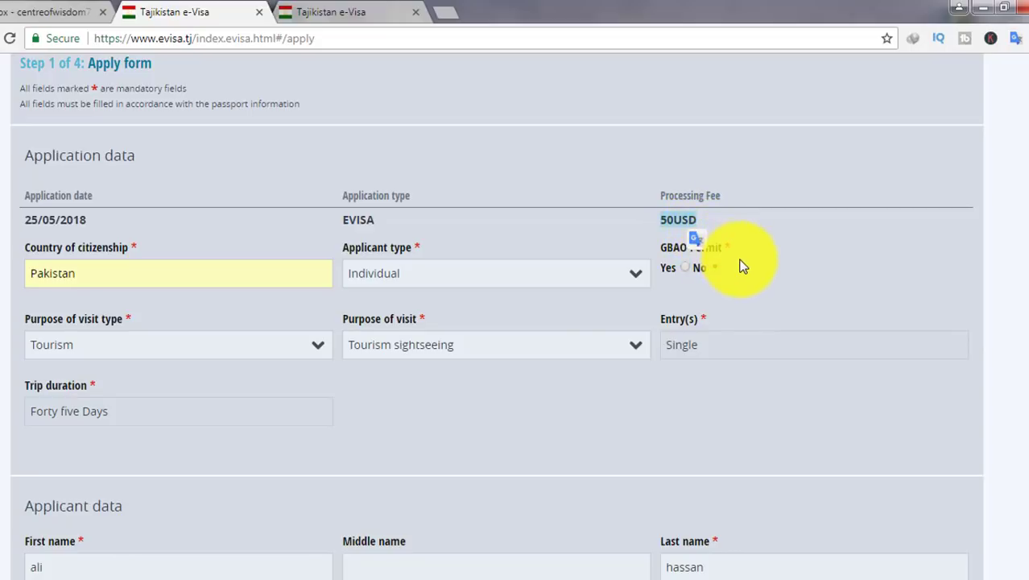
click(743, 268)
Choose Tourism as the purpose of visit type and Tourism sightseeing as the purpose of visit.
scroll(749, 269, down, 1)
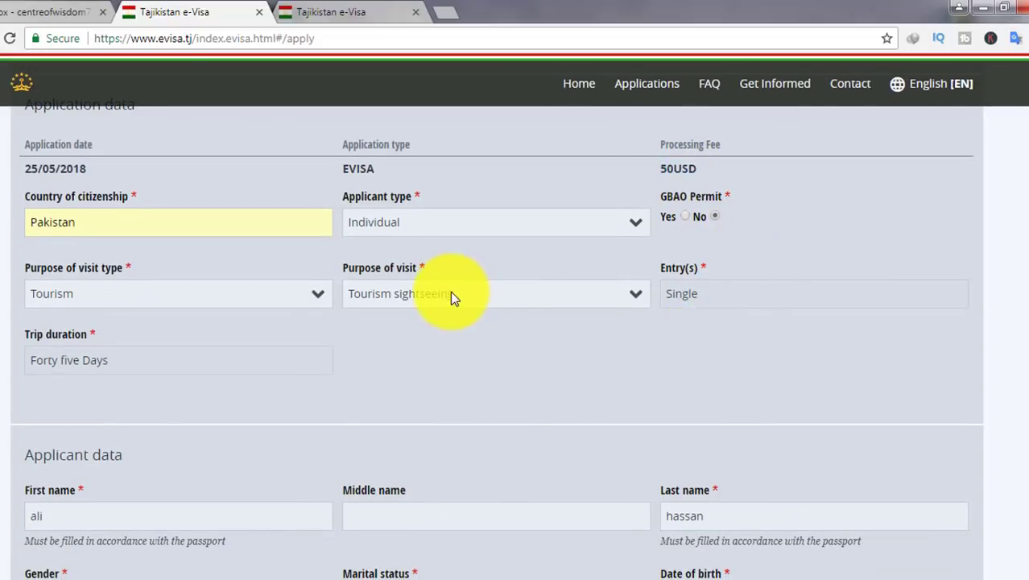
scroll(177, 241, down, 1)
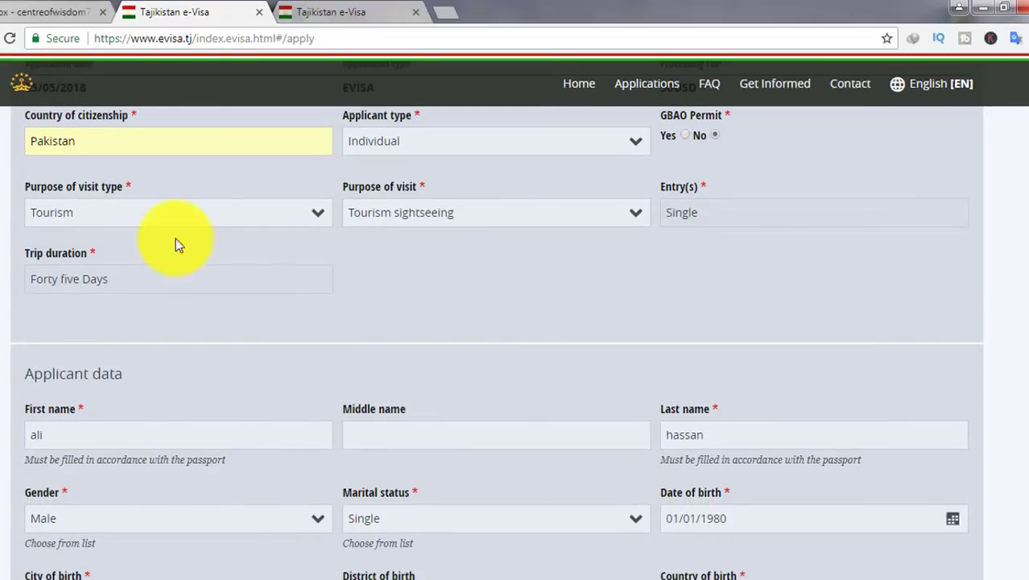
click(133, 213)
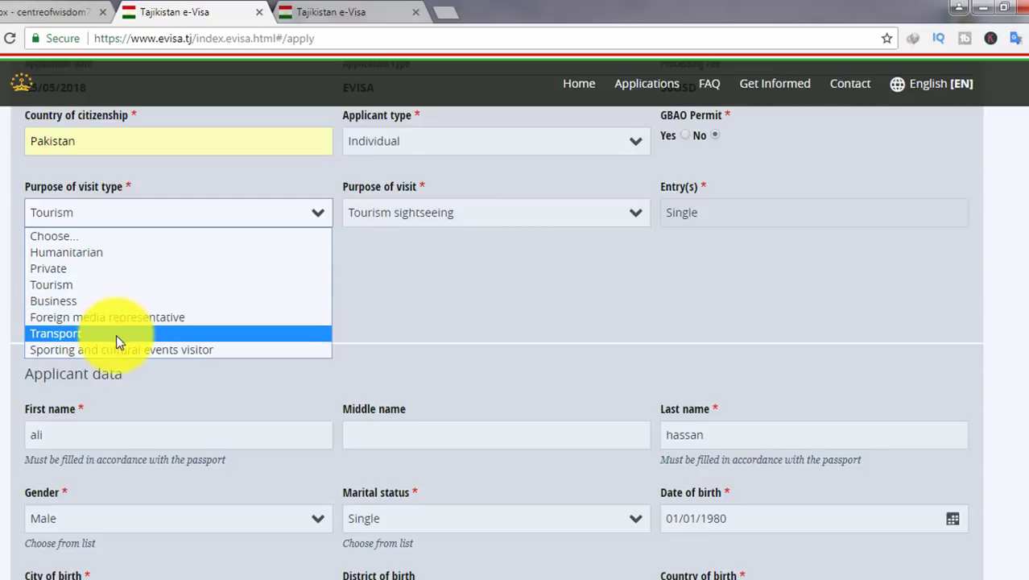
click(112, 290)
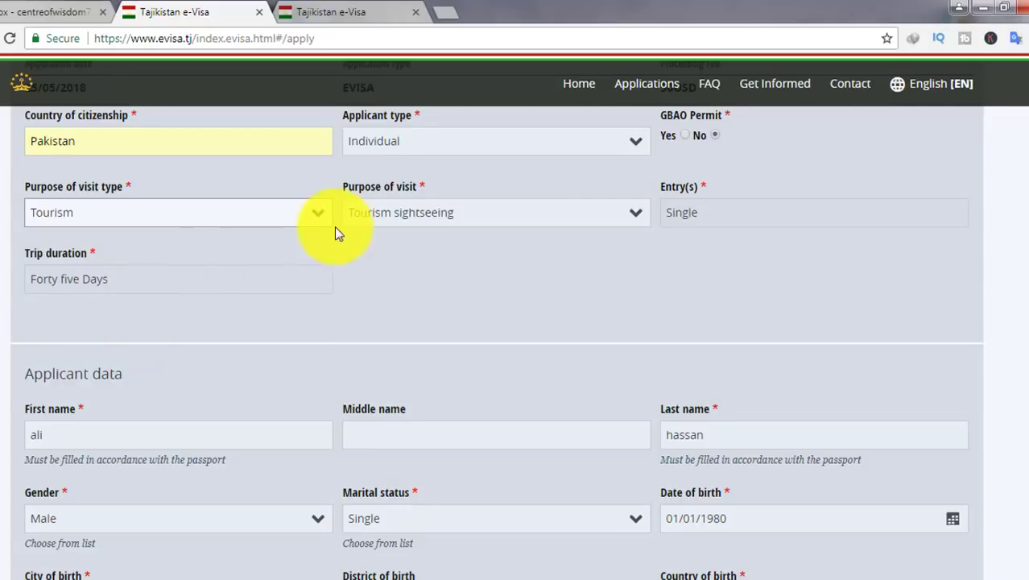
click(440, 216)
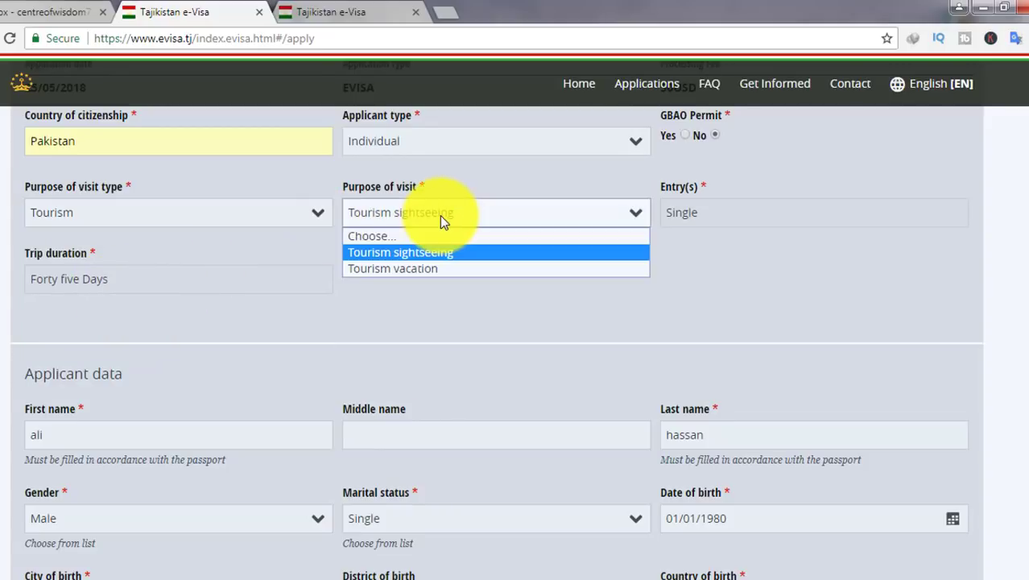
click(426, 257)
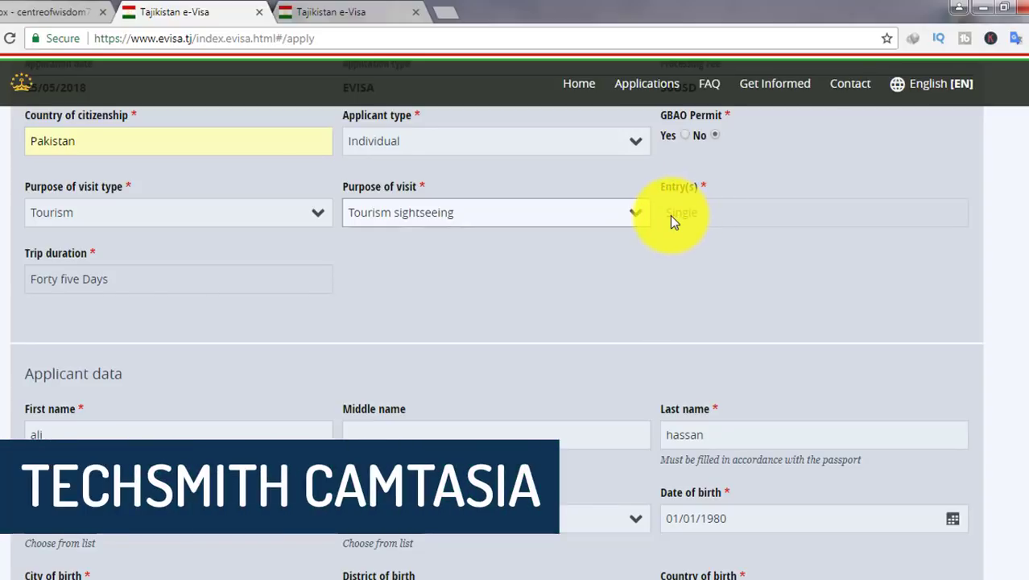
Review the trip duration and the applicant data, including marital status options, birth details, phone, residential address and email fields.
scroll(193, 226, down, 1)
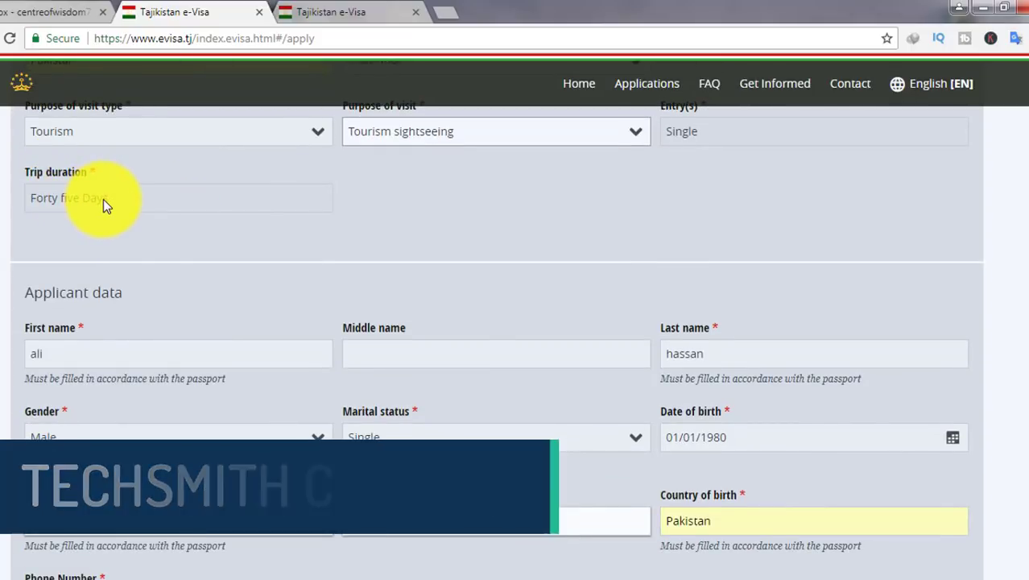
scroll(103, 200, down, 1)
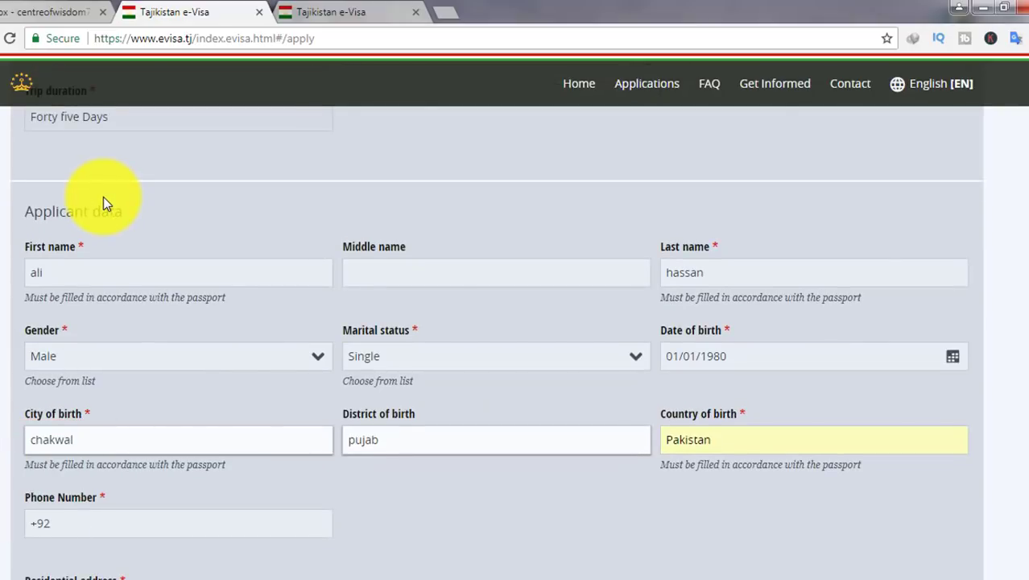
scroll(103, 197, down, 1)
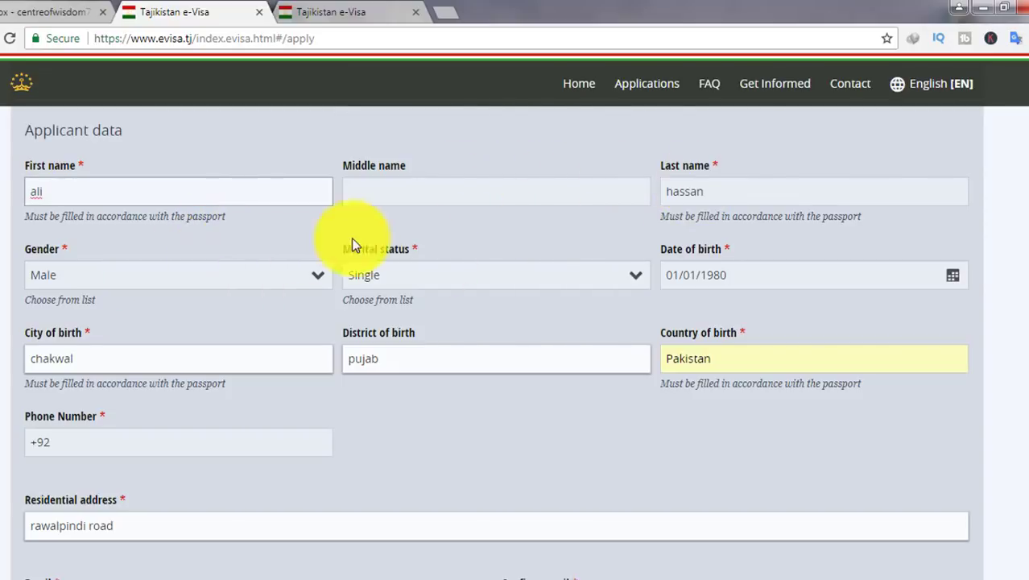
scroll(355, 248, down, 1)
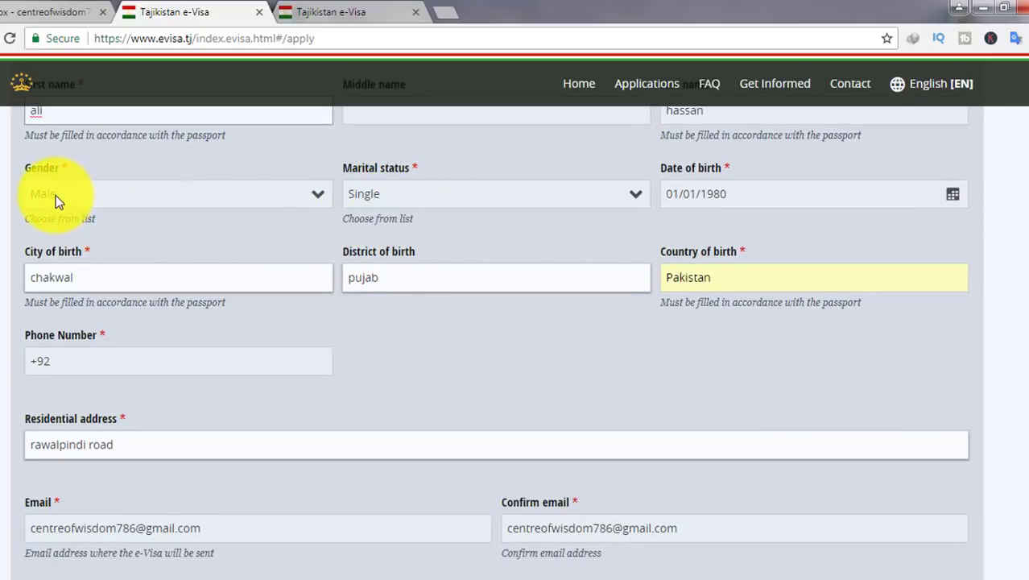
click(430, 193)
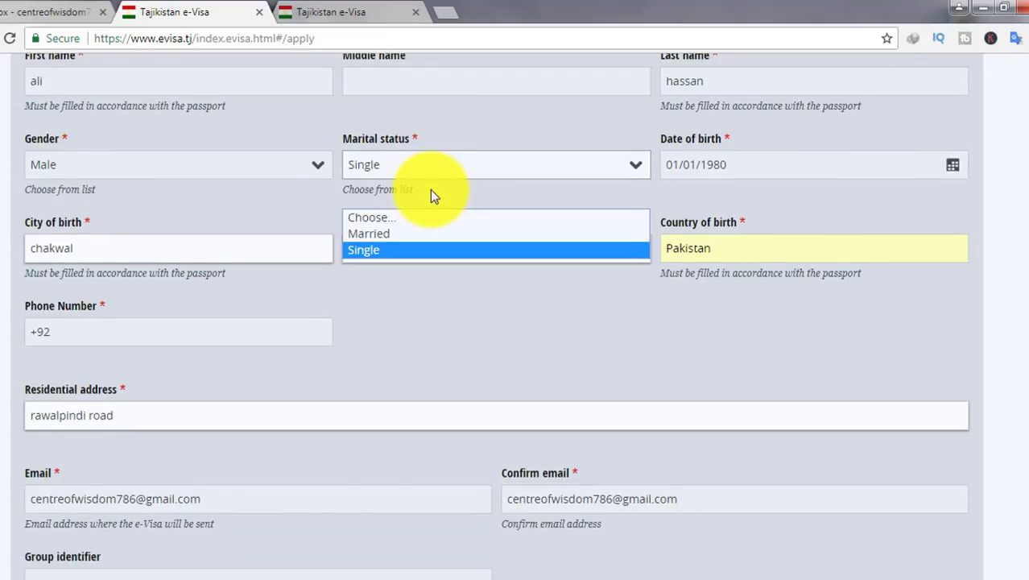
click(432, 168)
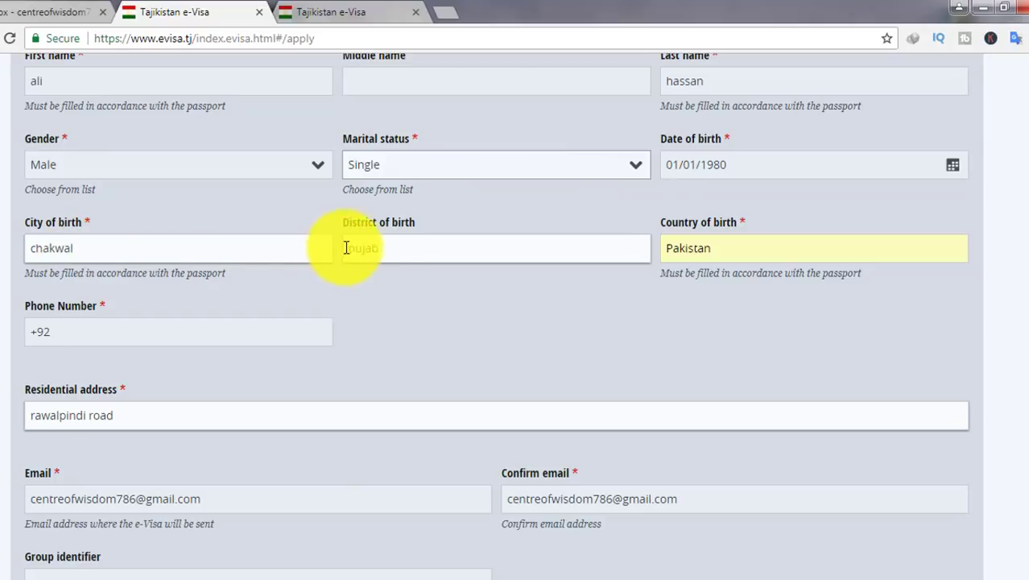
text(puja)
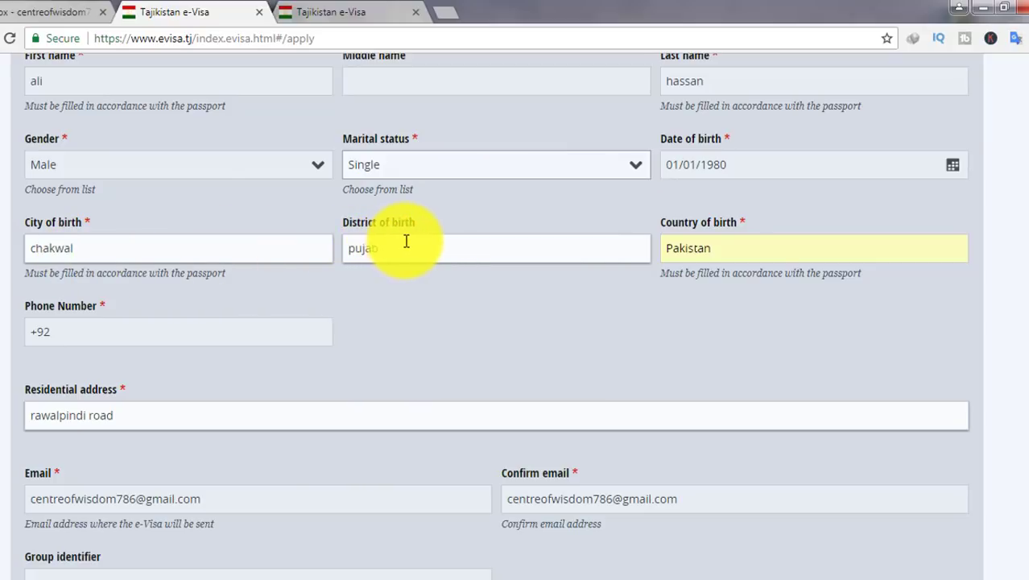
text(b)
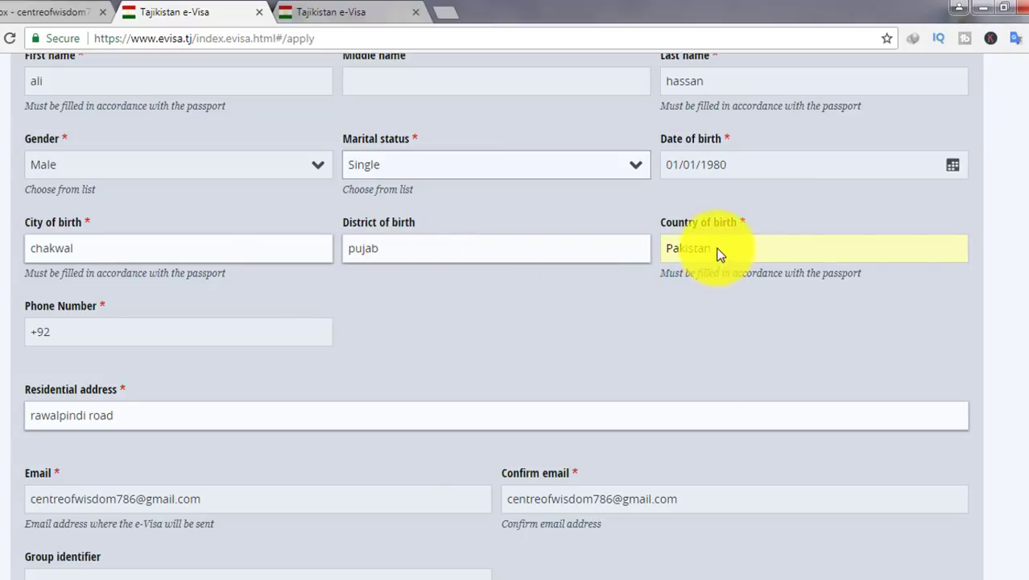
scroll(722, 241, down, 1)
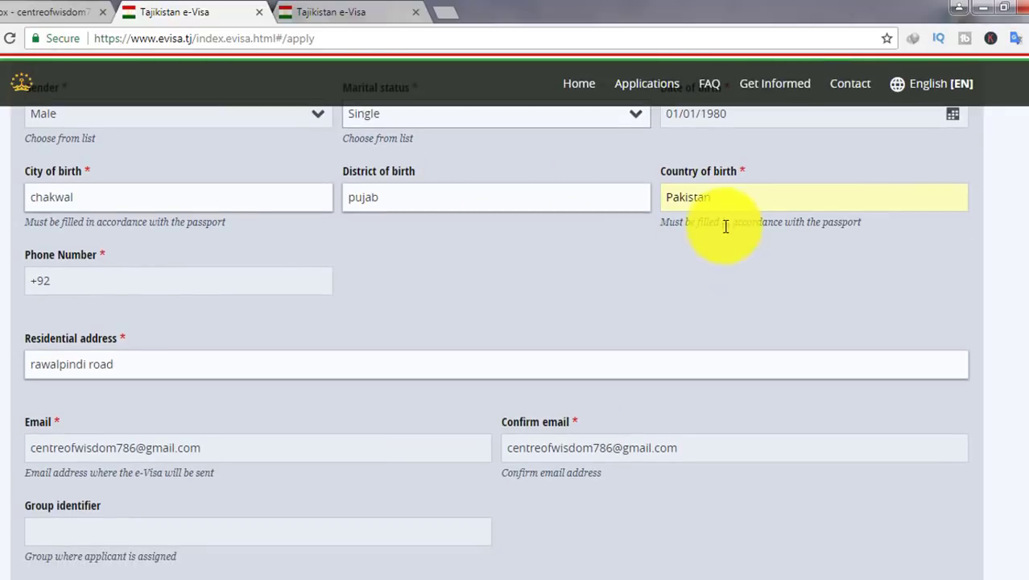
scroll(716, 213, down, 1)
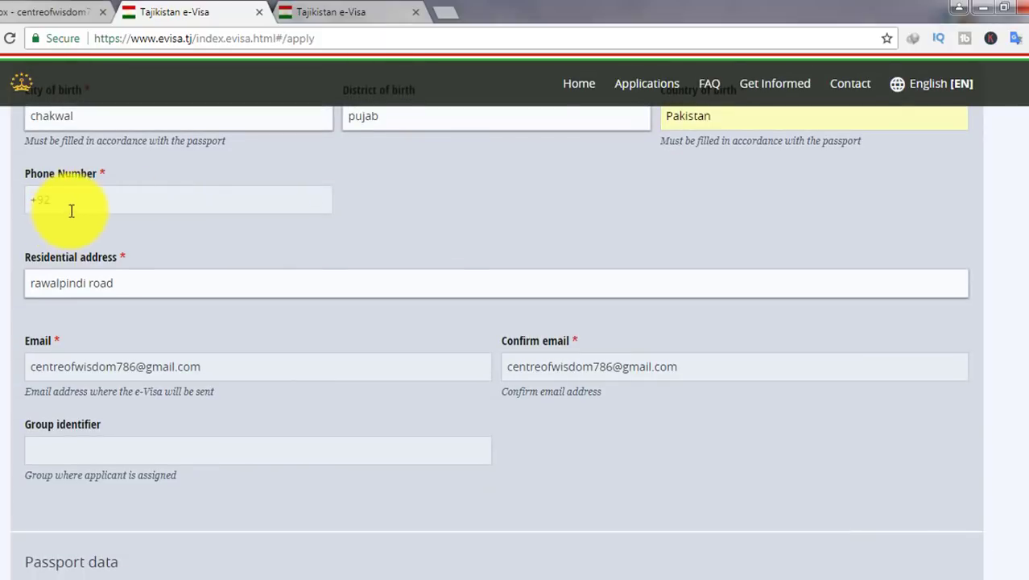
scroll(83, 205, down, 1)
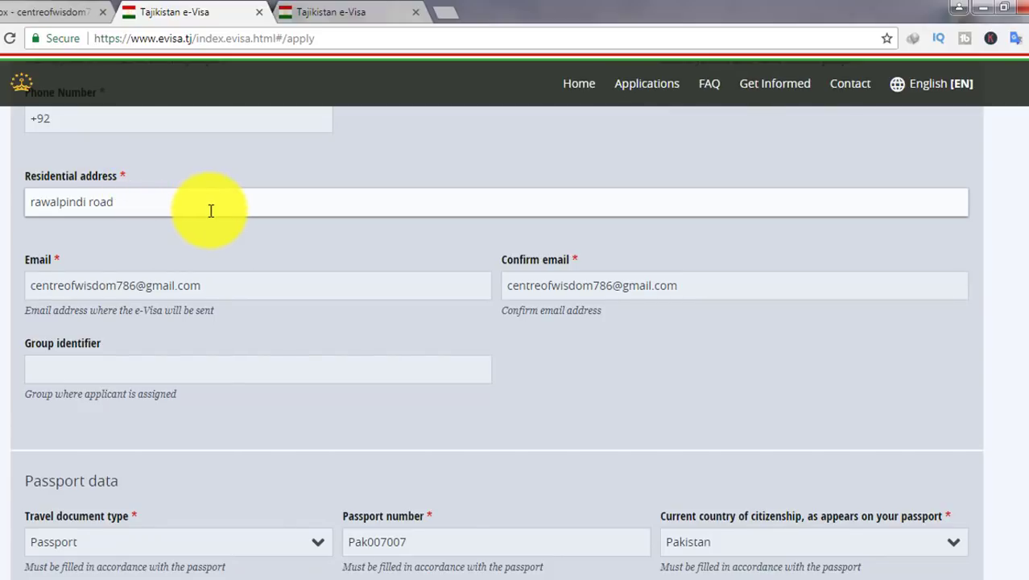
scroll(238, 209, down, 1)
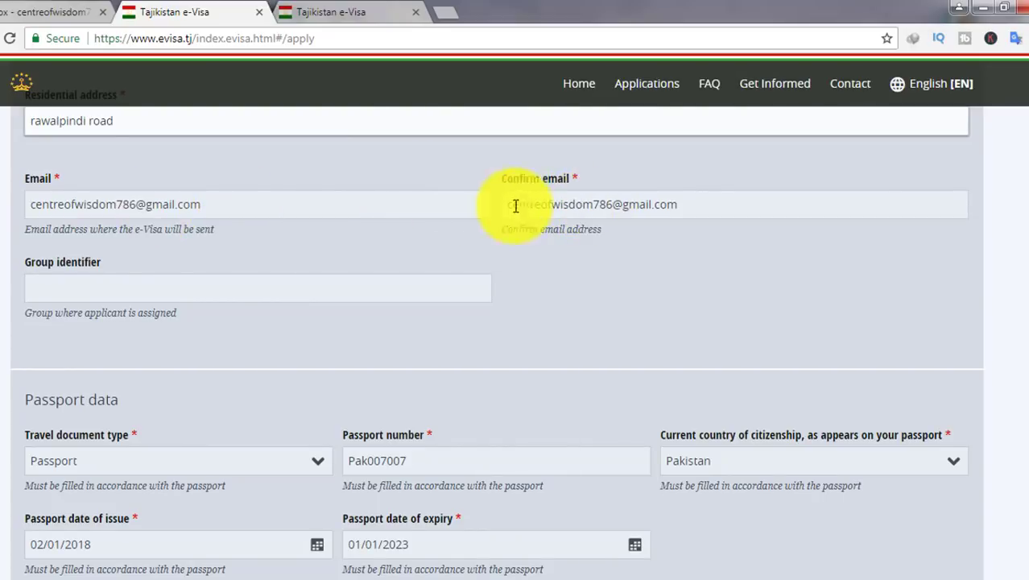
Review the email fields and choose Passport as the travel document type in the passport data.
click(248, 208)
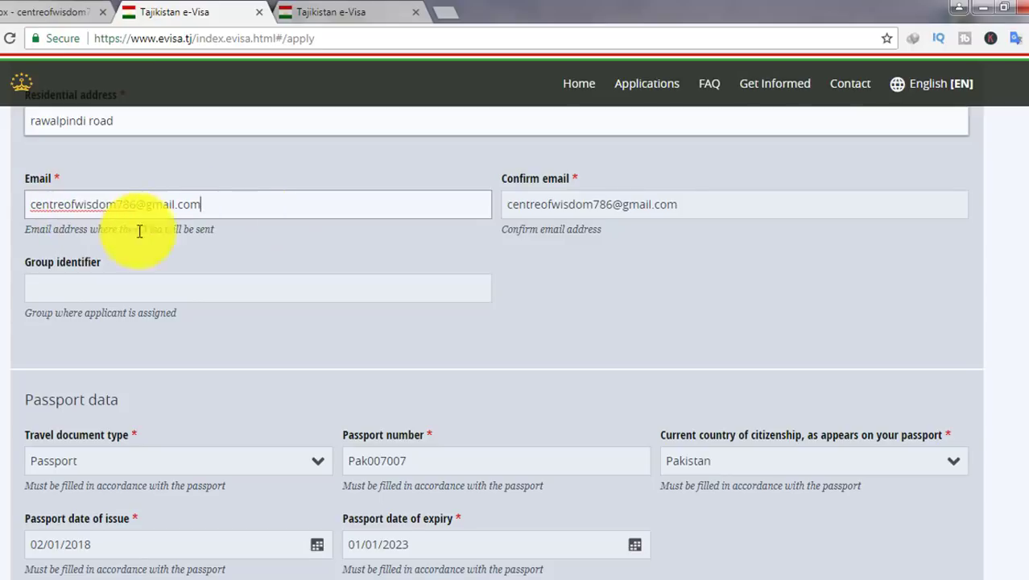
scroll(209, 252, down, 1)
scroll(209, 252, down, 2)
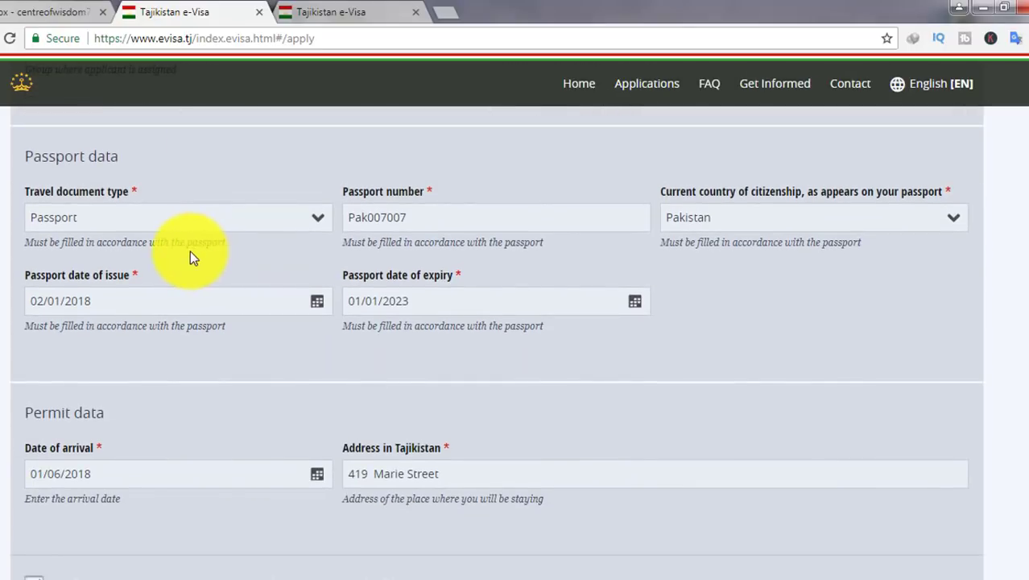
click(83, 219)
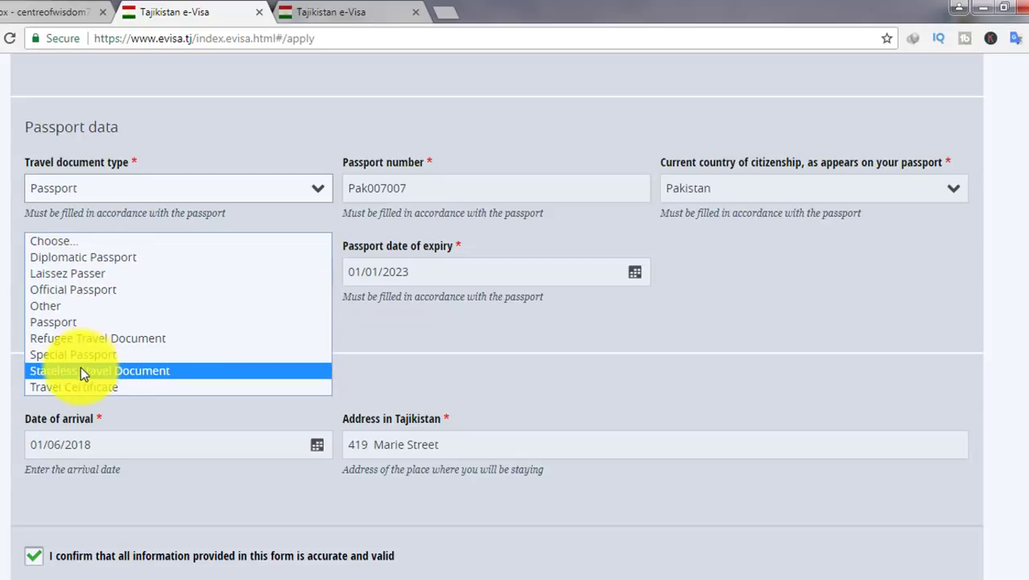
click(90, 322)
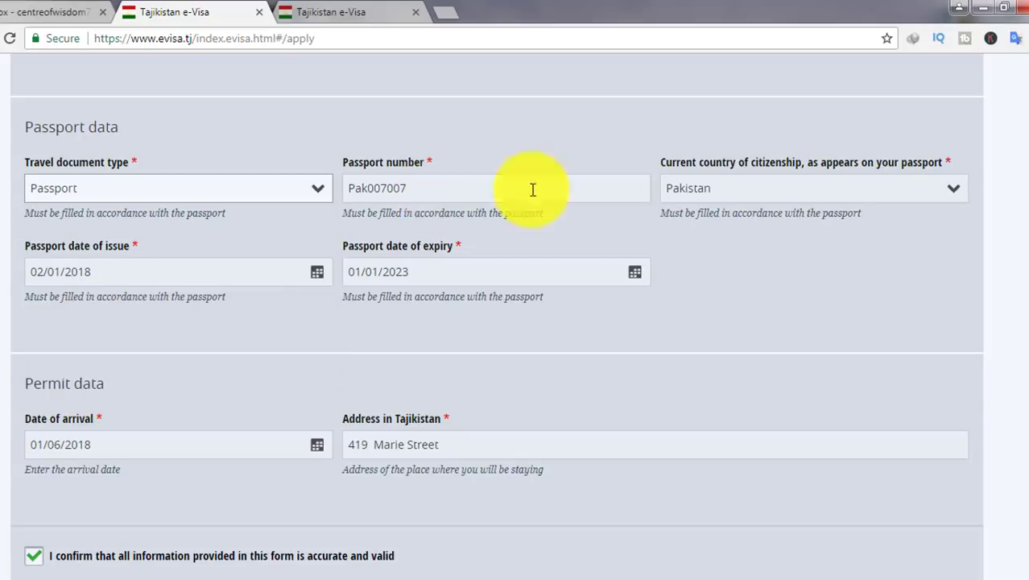
Review the passport issue and expiry dates, the date of arrival and the address in Tajikistan.
scroll(813, 181, down, 1)
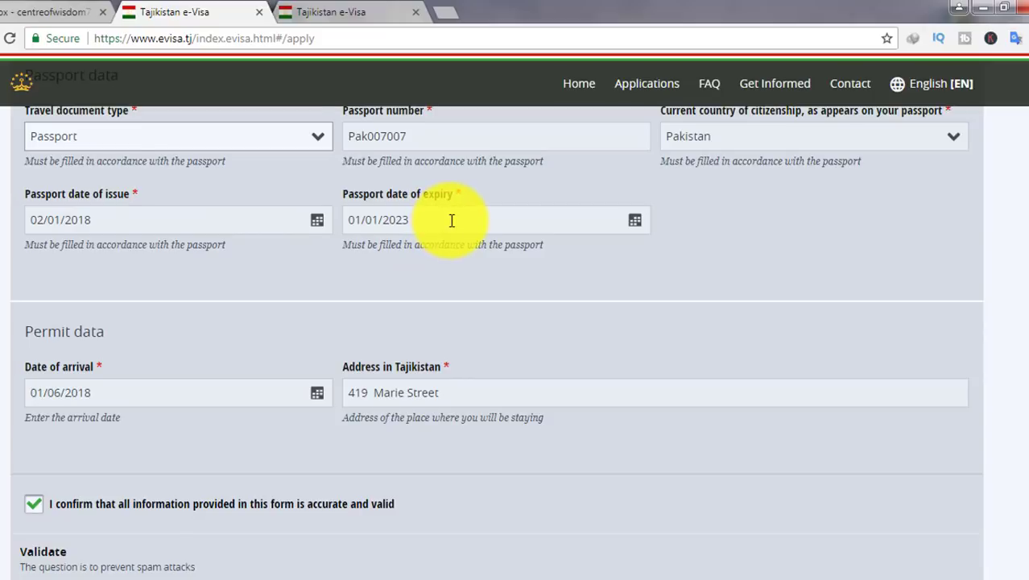
scroll(451, 219, down, 1)
scroll(241, 281, down, 1)
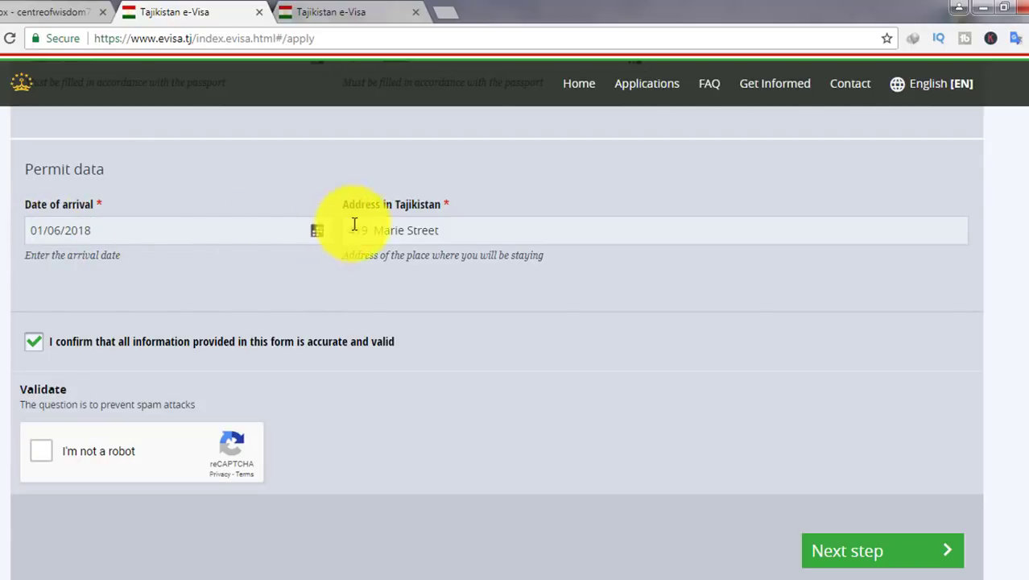
click(466, 227)
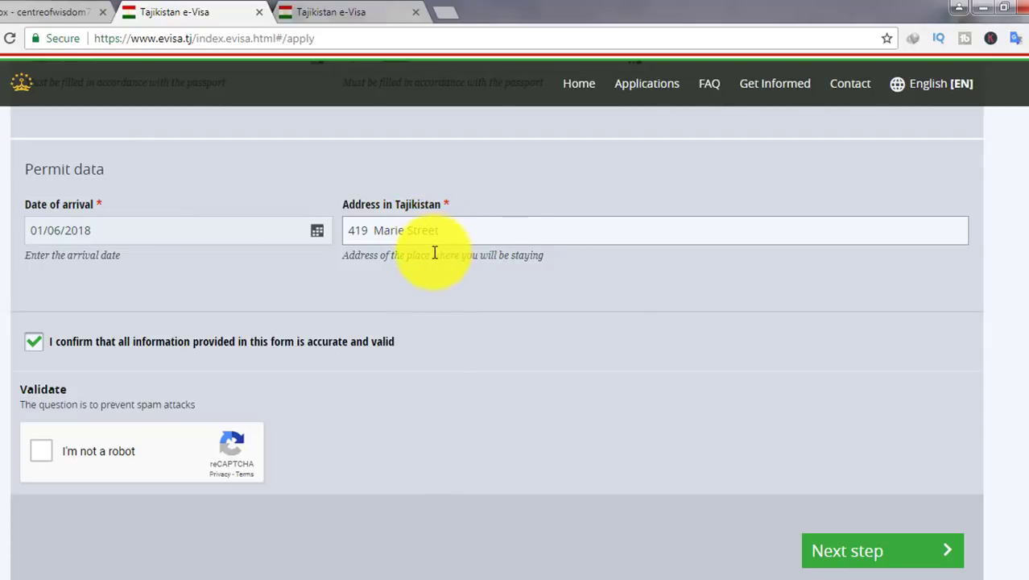
Complete the reCAPTCHA robot check and proceed to the document upload stage of the application.
scroll(444, 258, down, 1)
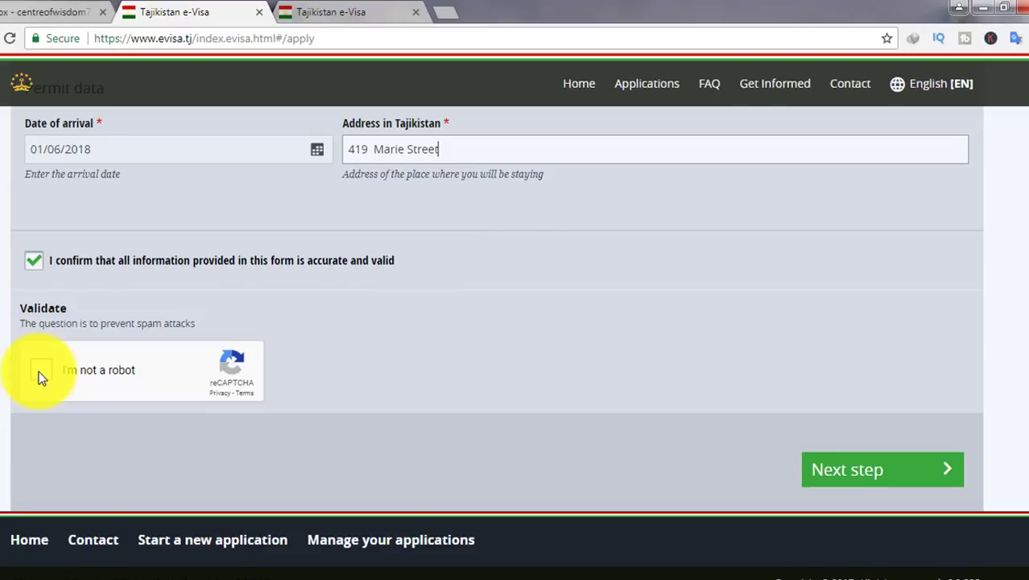
click(37, 371)
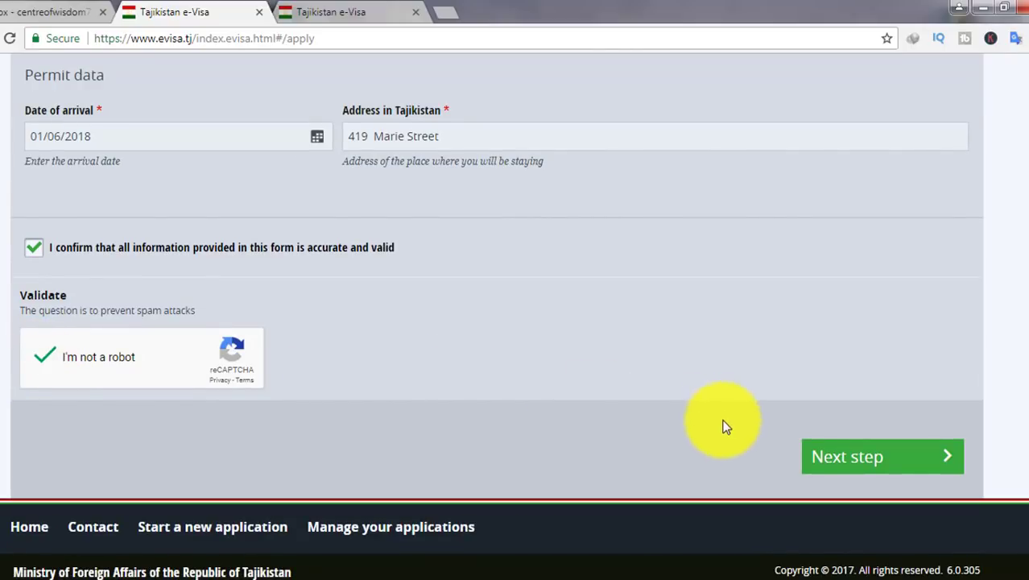
click(868, 459)
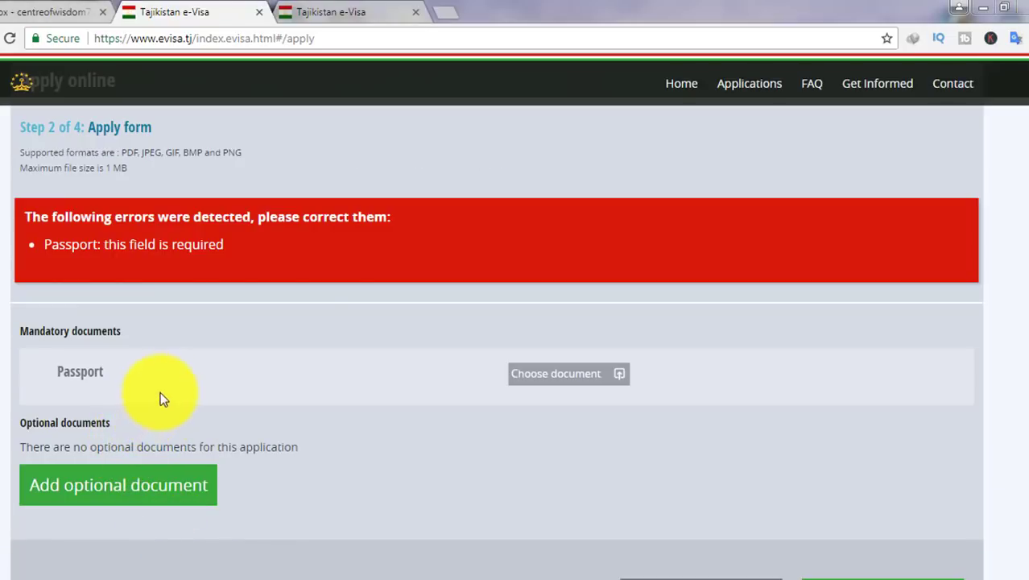
Upload the passport file as the mandatory document and continue to the application summary.
click(540, 373)
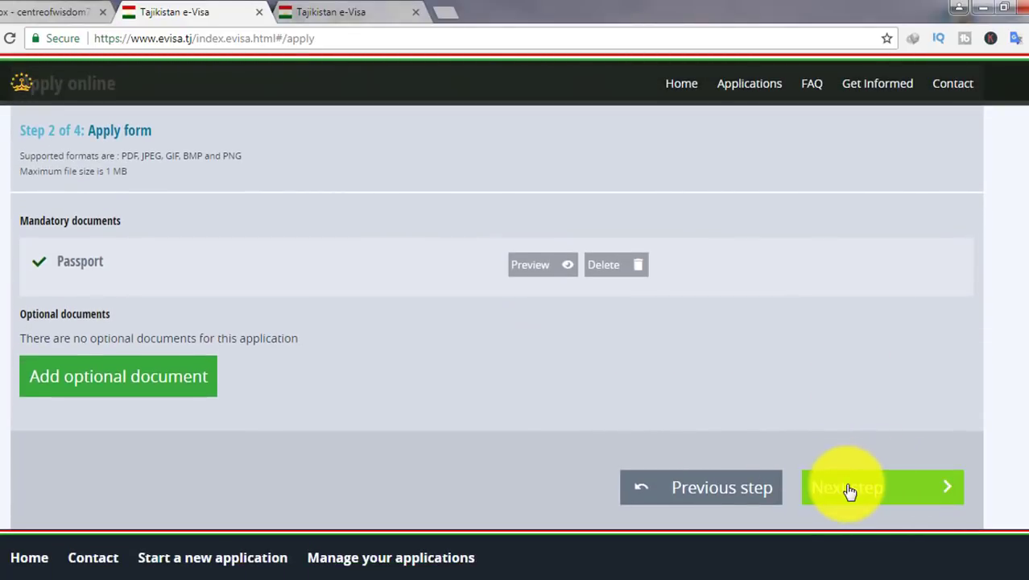
click(852, 494)
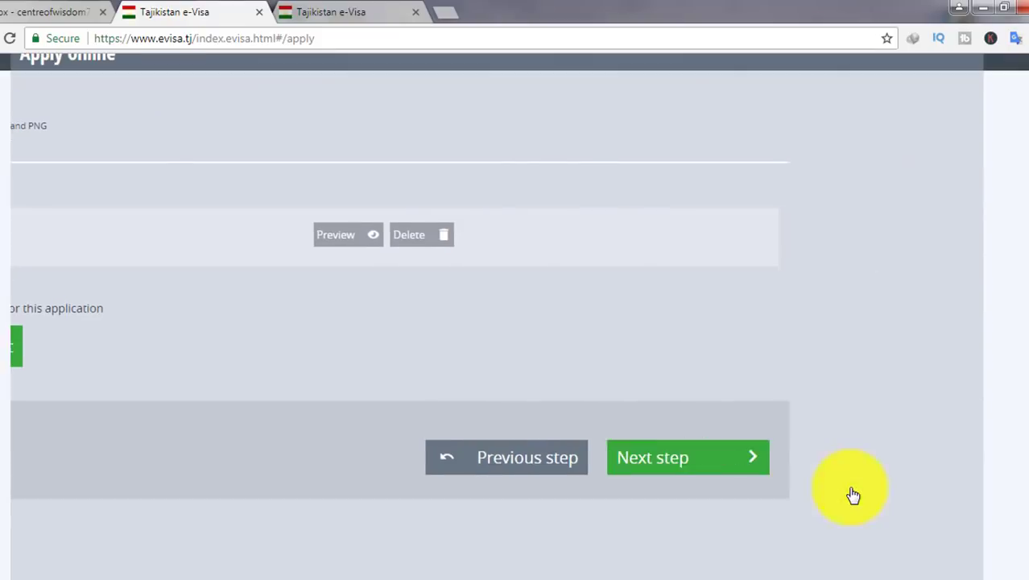
Check the summary of applicant data, visit details and attached documents, and continue to the payment stage.
scroll(722, 441, down, 10)
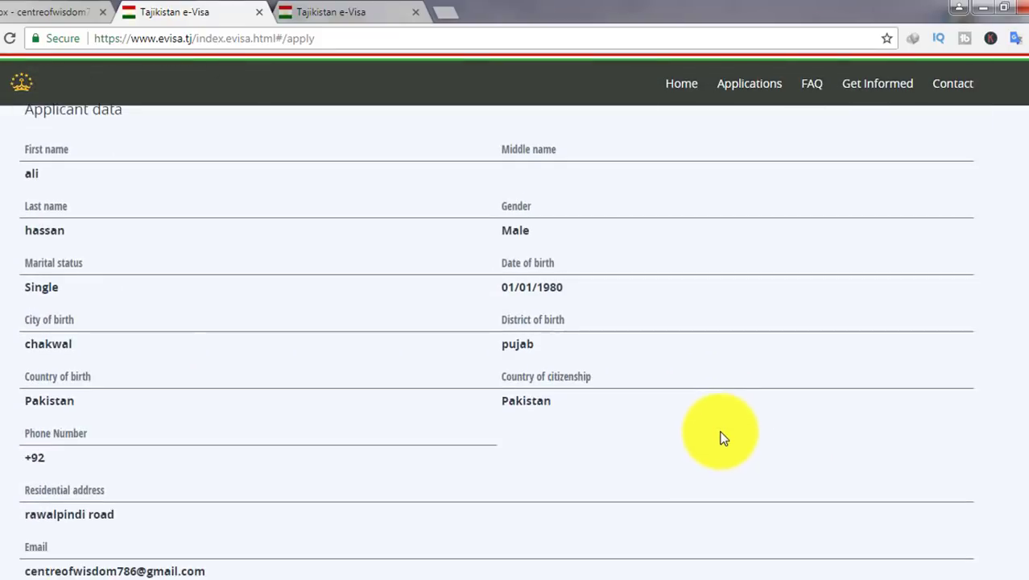
scroll(499, 353, down, 4)
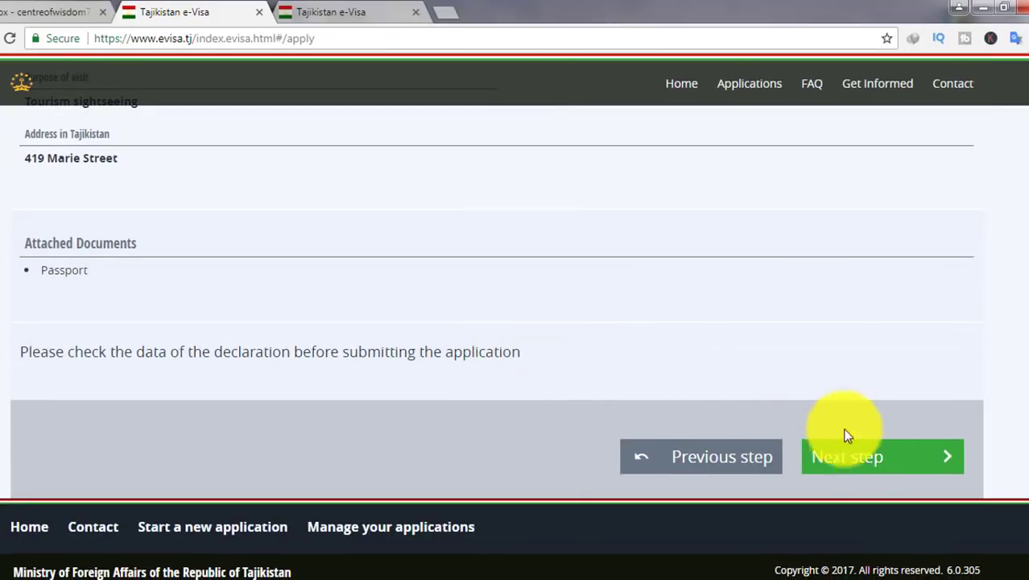
click(877, 461)
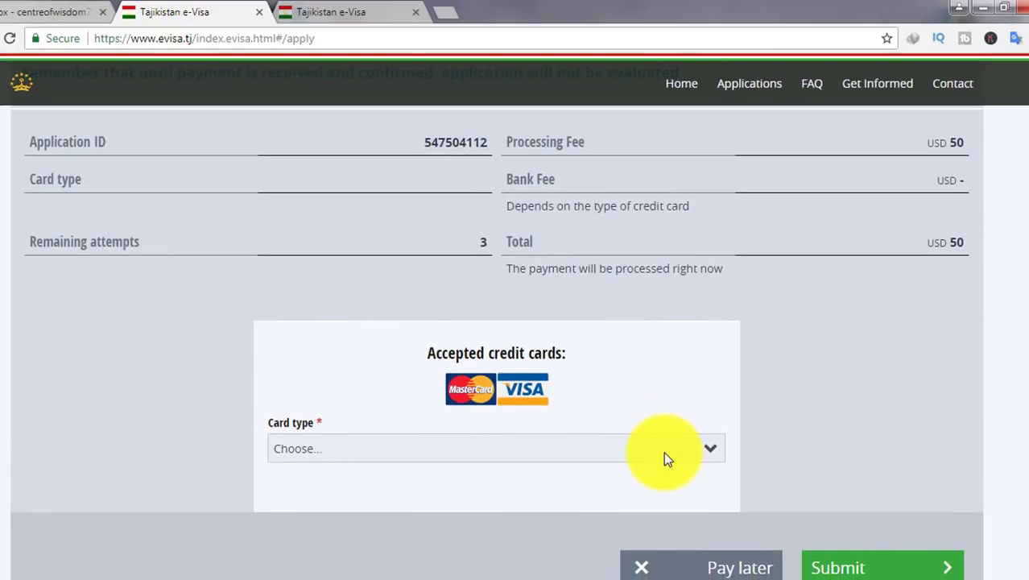
Examine the card type options, the fee breakdown and the pay later and submit choices without selecting a card.
click(664, 457)
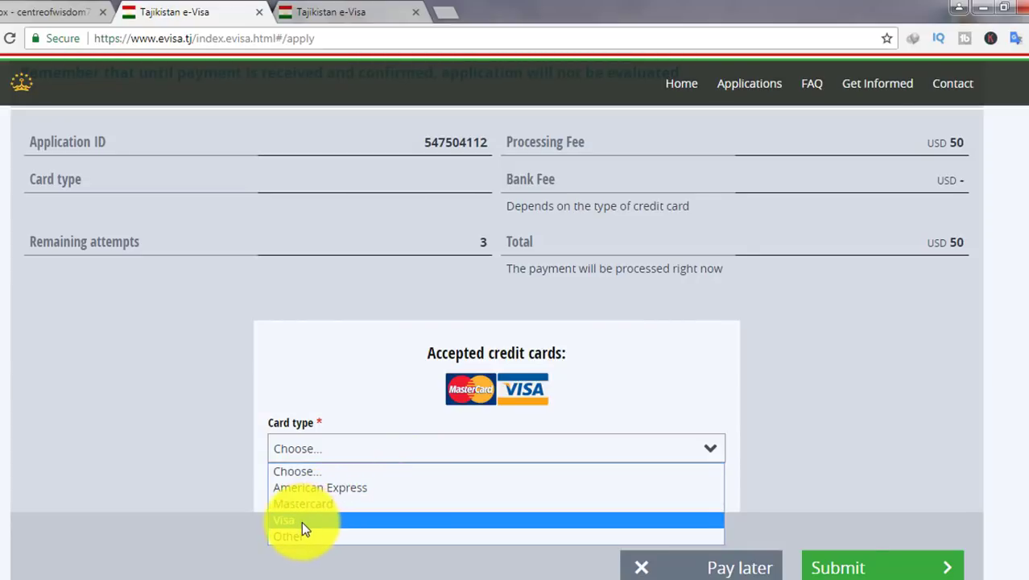
click(226, 507)
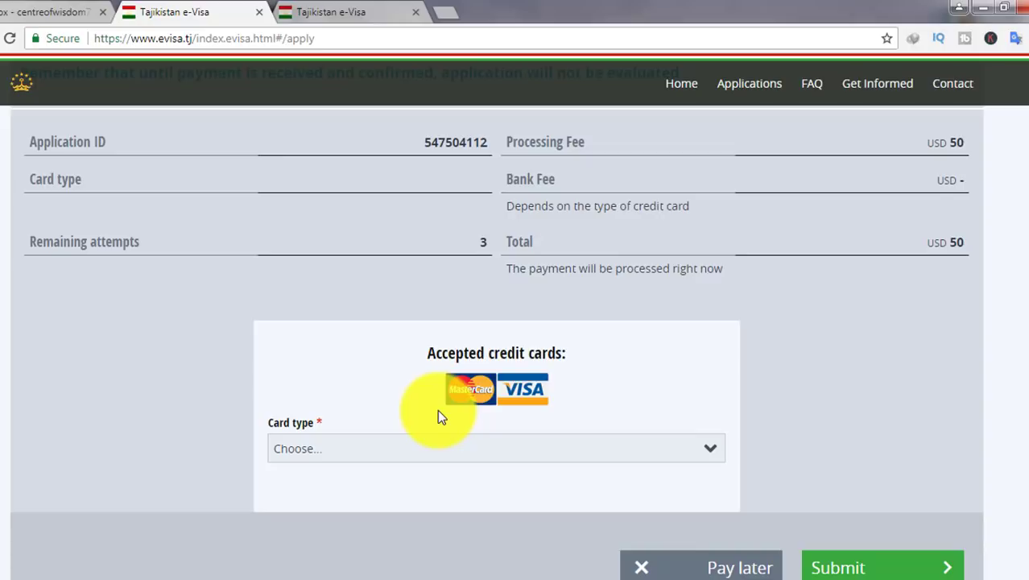
scroll(528, 409, down, 1)
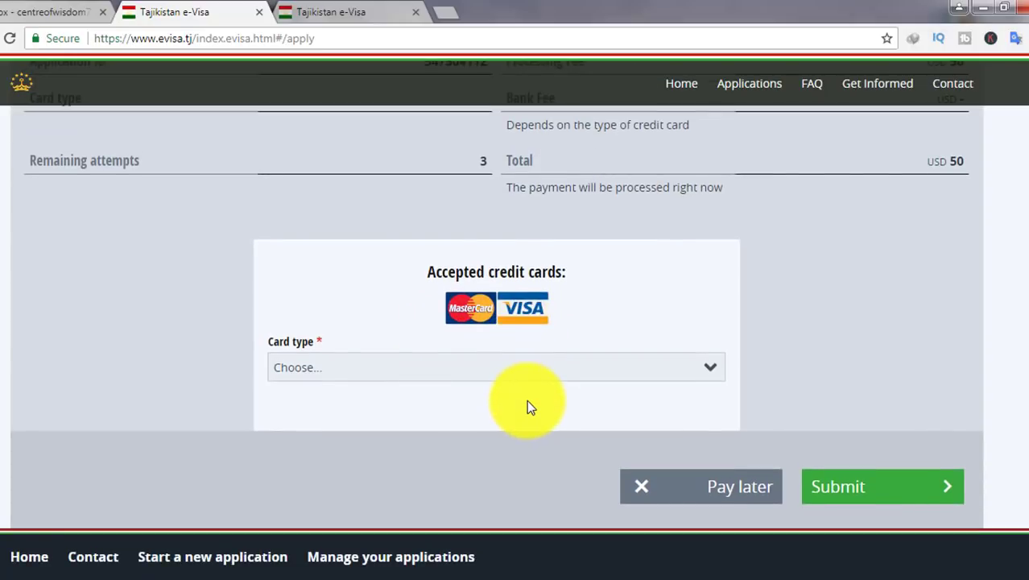
scroll(527, 400, up, 2)
scroll(551, 367, down, 3)
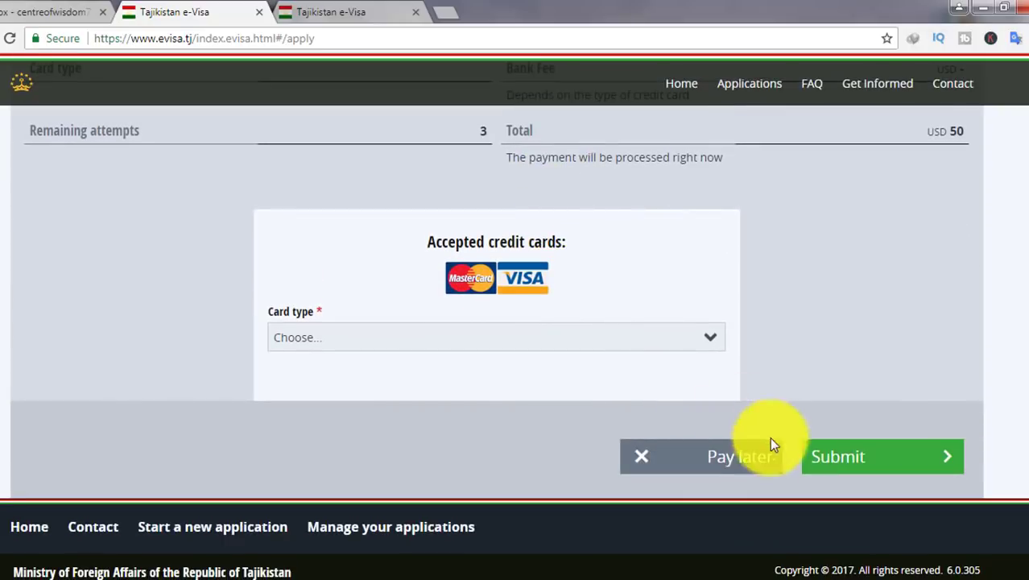
Choose Visa as the card type and submit the application to the Epay payment page.
click(435, 345)
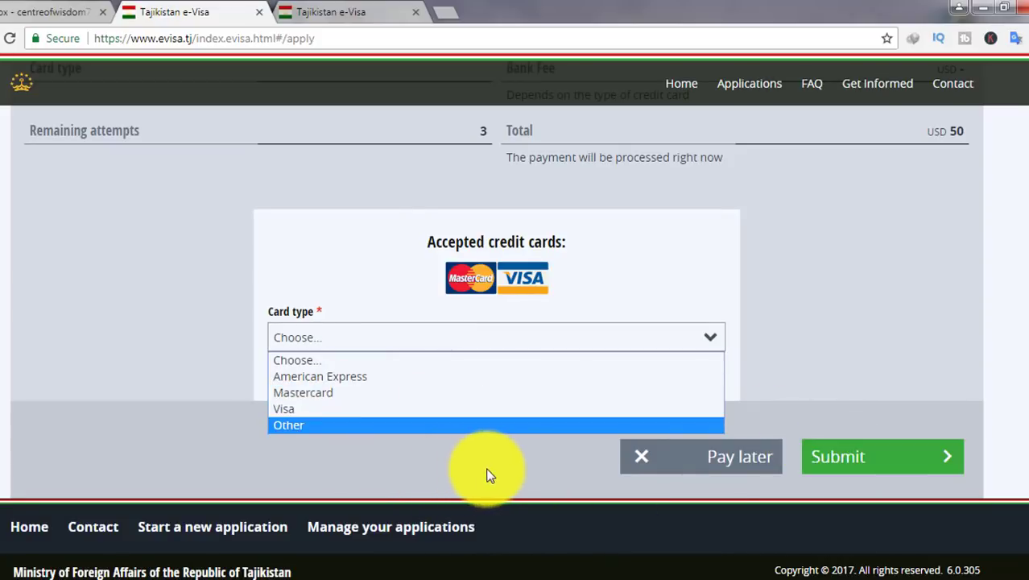
click(351, 409)
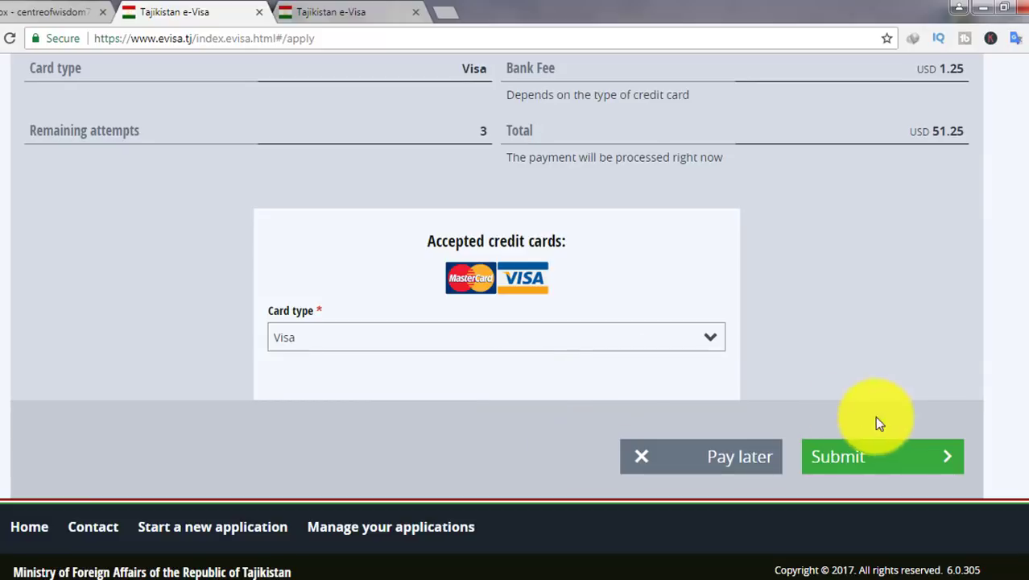
click(335, 339)
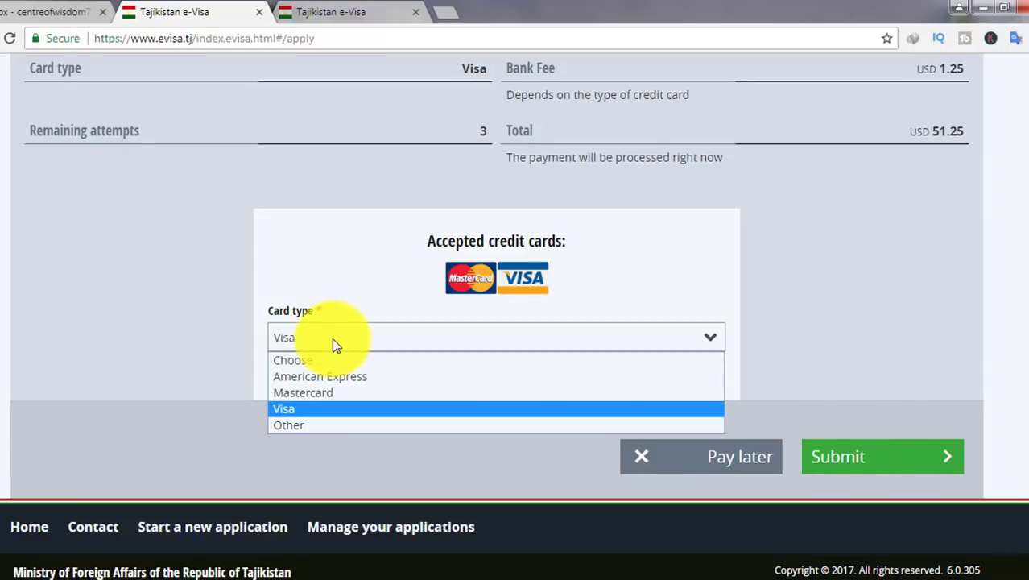
click(325, 408)
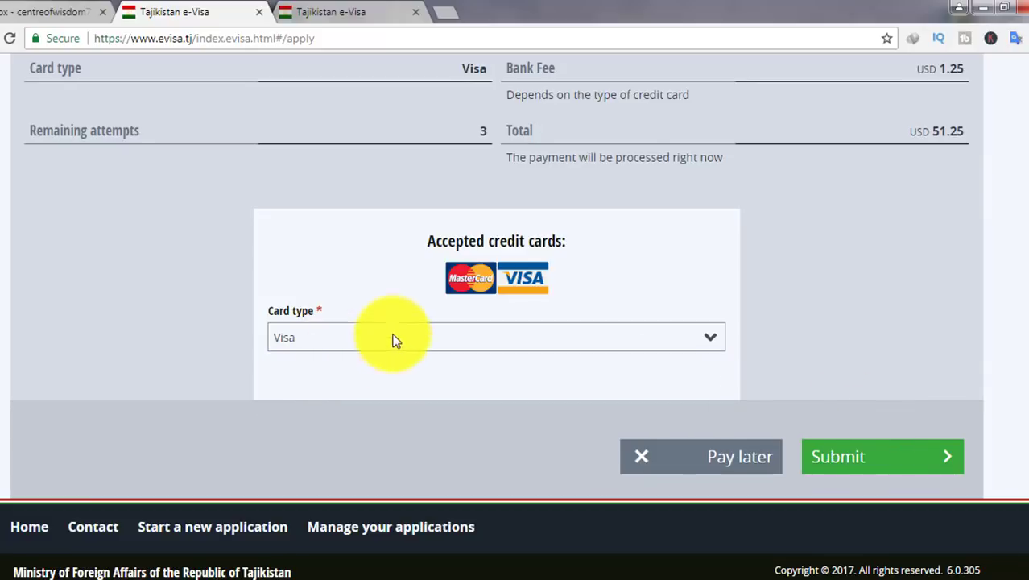
click(869, 462)
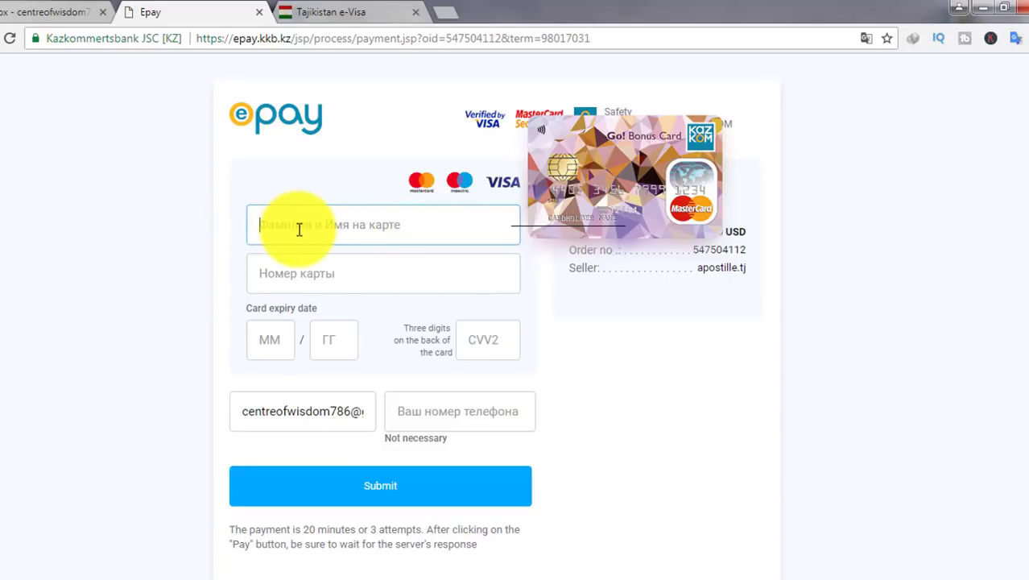
Examine the cardholder name, card number, expiry date and CVV2 fields of the payment form.
click(615, 226)
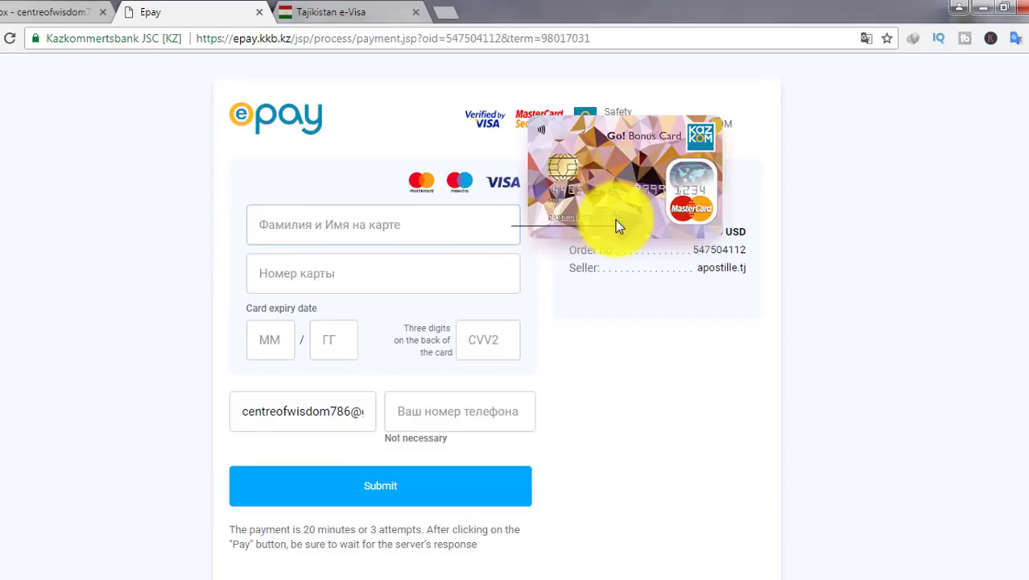
drag(615, 226, 593, 218)
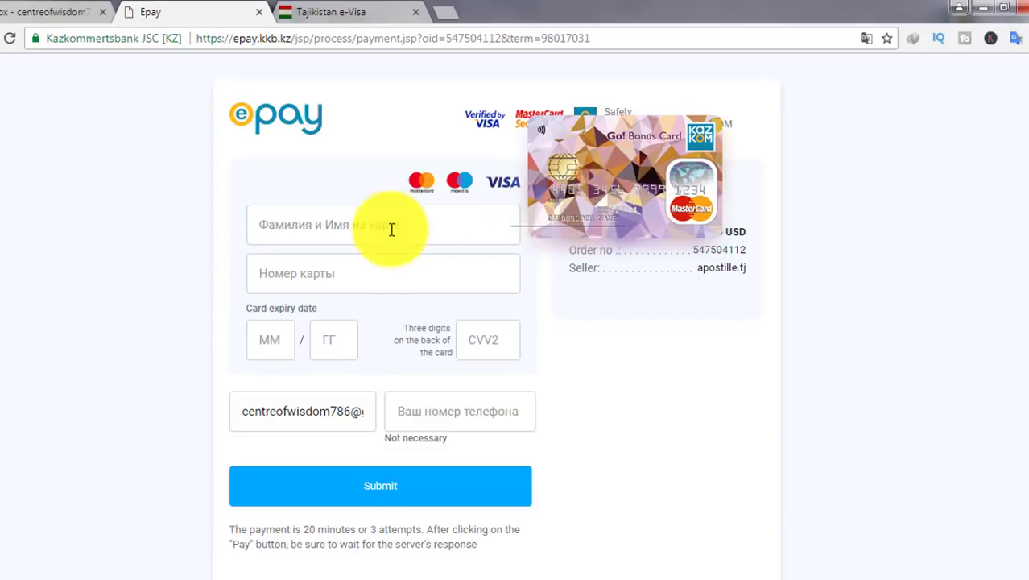
click(355, 273)
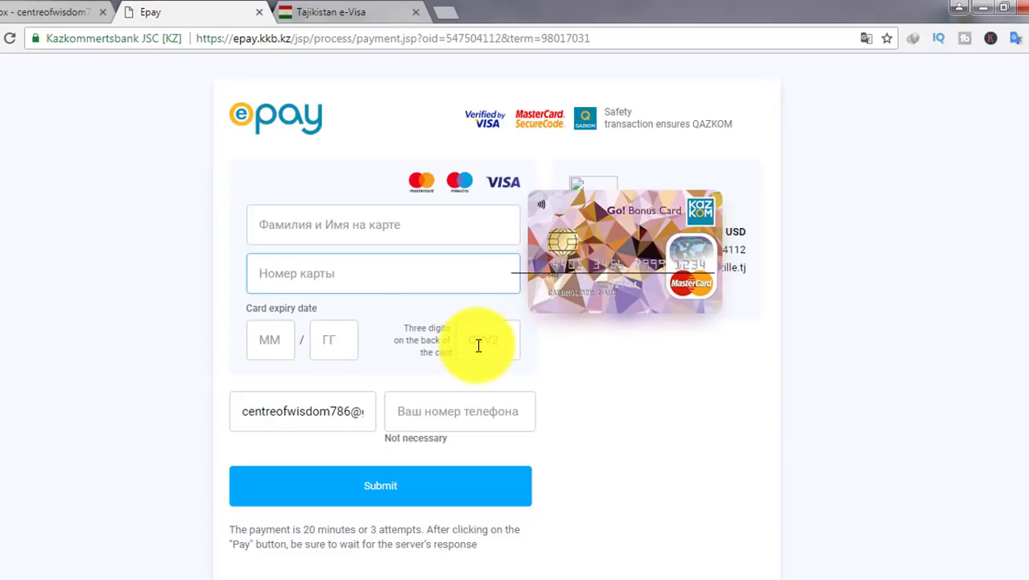
scroll(478, 345, down, 1)
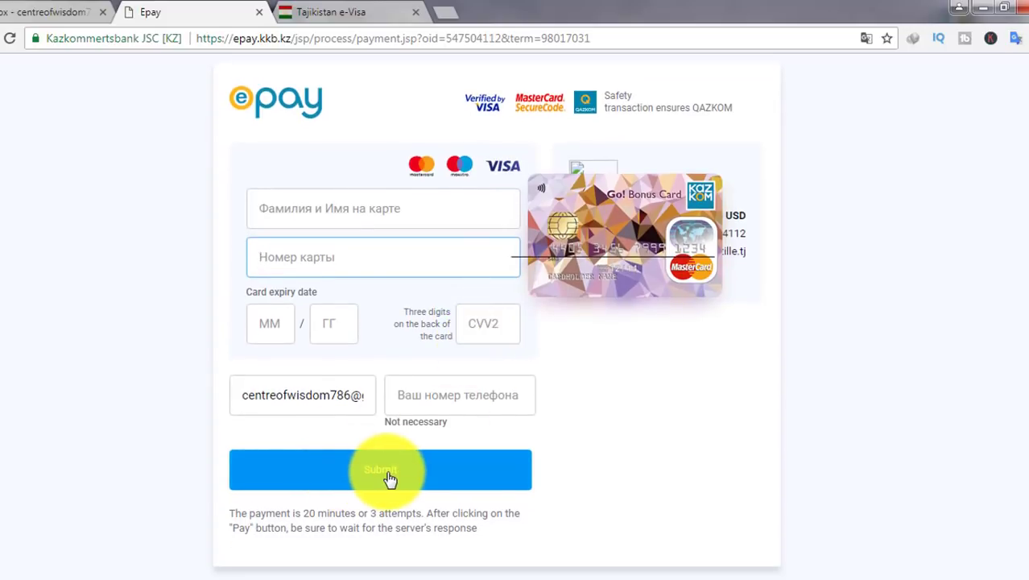